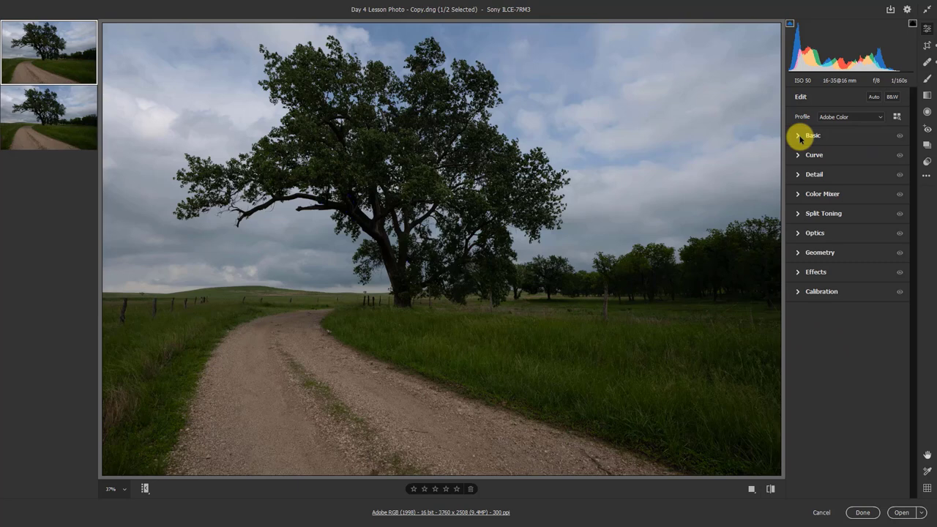
- Expand the Basic panel to show As Shot white balance (Temperature 5400, Tint +11) and tone sliders
{"action": "left_click", "coordinate": [799, 138]}
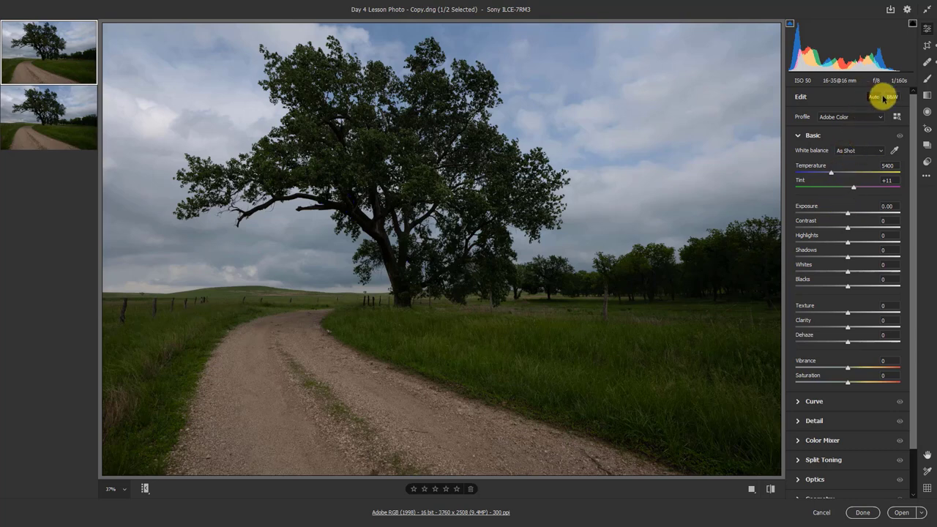
- Switch to Adobe Monochrome and apply Auto tone, giving Exposure +0.62, Highlights -78 and Shadows +46
{"action": "left_click", "coordinate": [891, 97]}
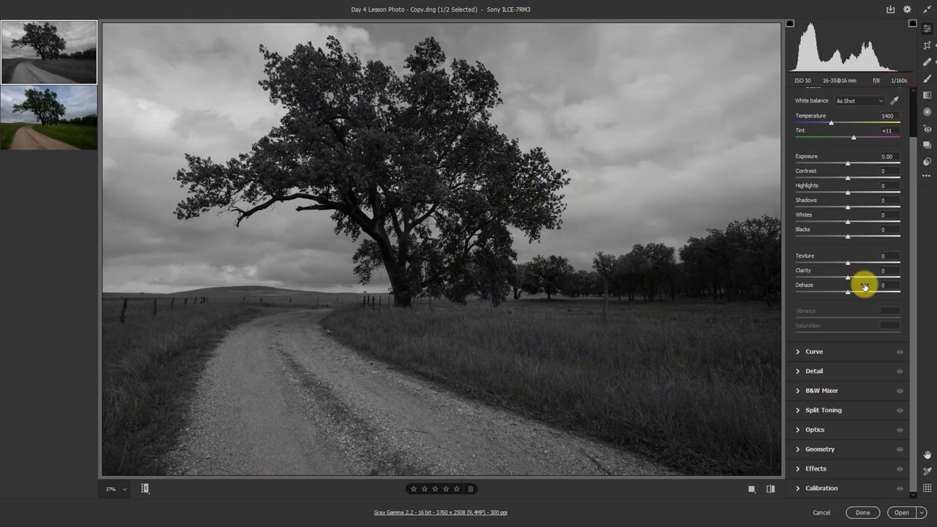
{"action": "scroll", "coordinate": [874, 99], "scroll_direction": "up", "scroll_amount": 2}
{"action": "left_click", "coordinate": [875, 95]}
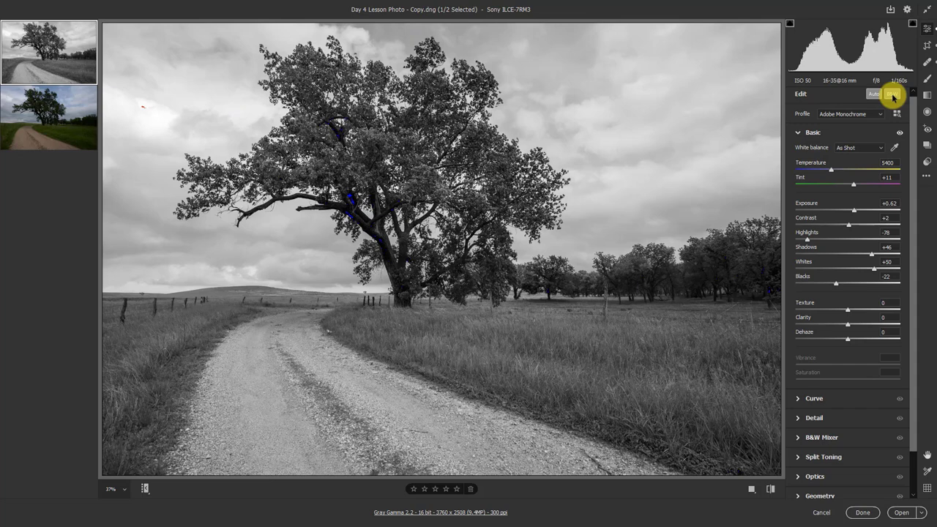
- Return to Adobe Color and reapply Auto, yielding Contrast +7, Whites +50, Blacks -22, Vibrance +15
{"action": "left_click", "coordinate": [892, 96]}
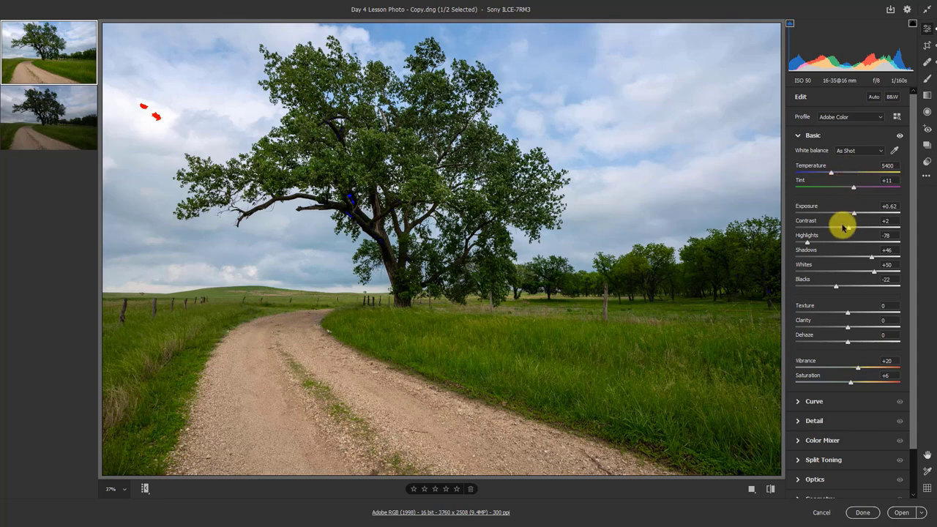
{"action": "left_click", "coordinate": [874, 98]}
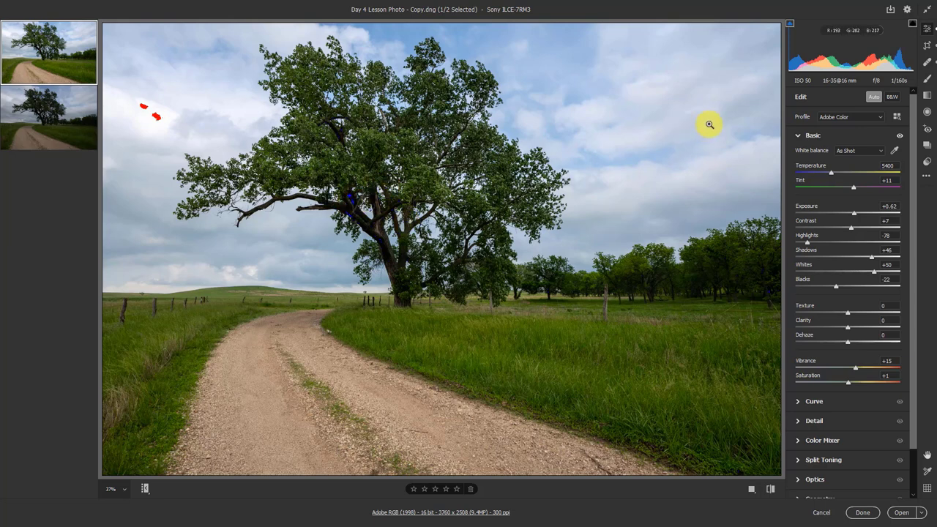
{"action": "left_click", "coordinate": [789, 24]}
{"action": "left_click", "coordinate": [914, 26]}
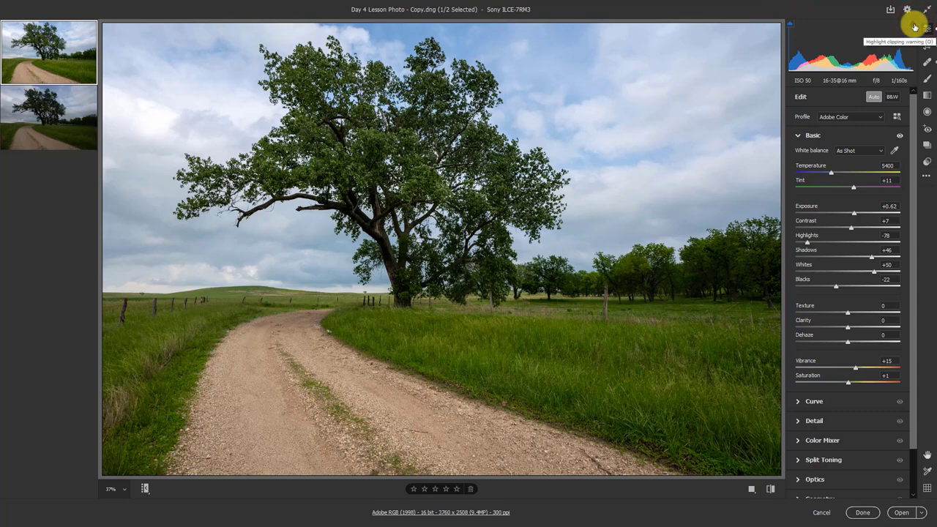
{"action": "left_click", "coordinate": [913, 26]}
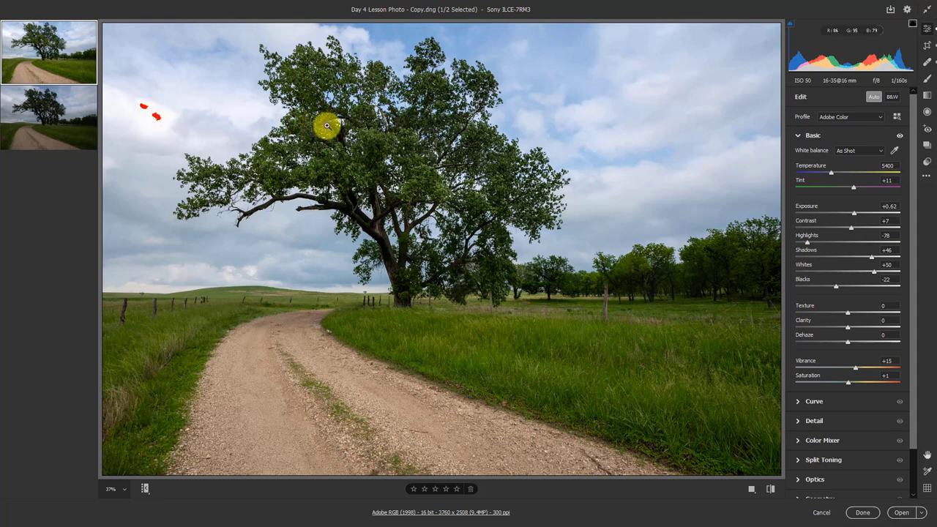
{"action": "left_click", "coordinate": [790, 23]}
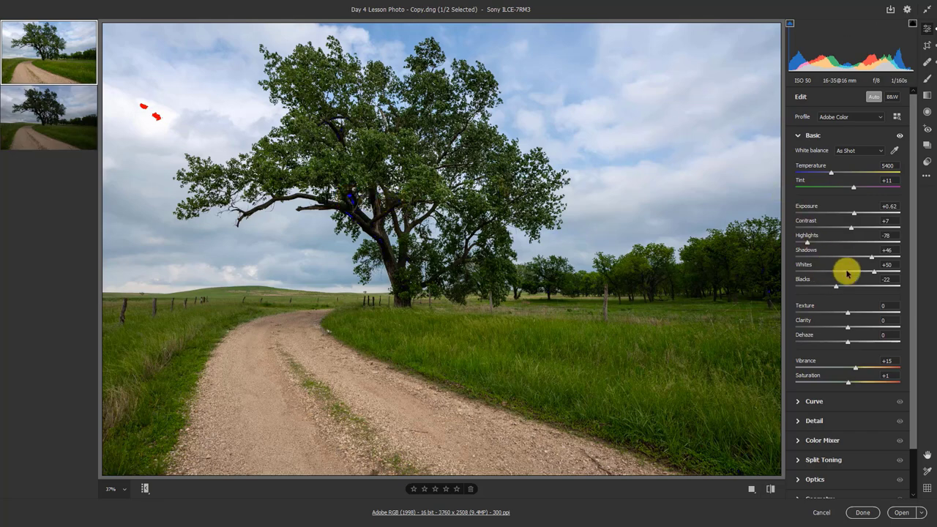
- Set Blacks to -7 while checking the shadow clipping overlay
{"action": "left_click_drag", "start_coordinate": [836, 285], "coordinate": [804, 287]}
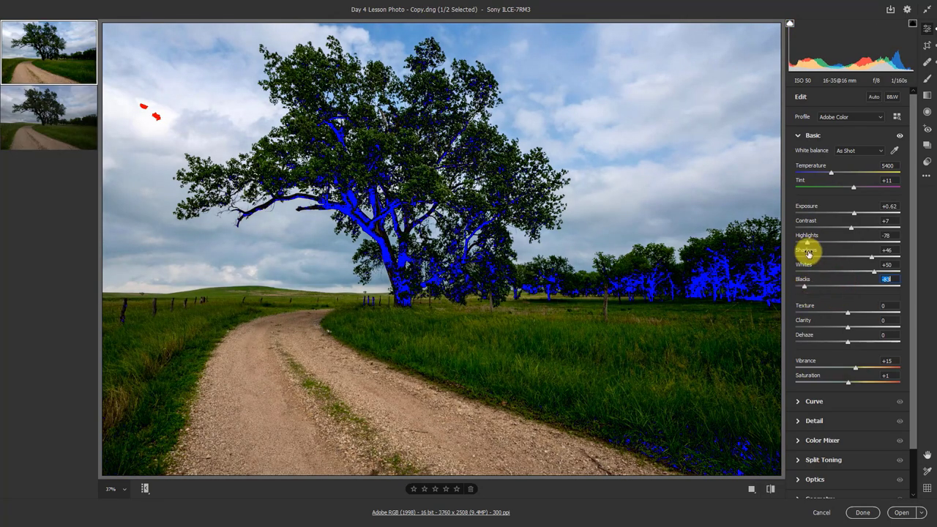
{"action": "left_click", "coordinate": [790, 24]}
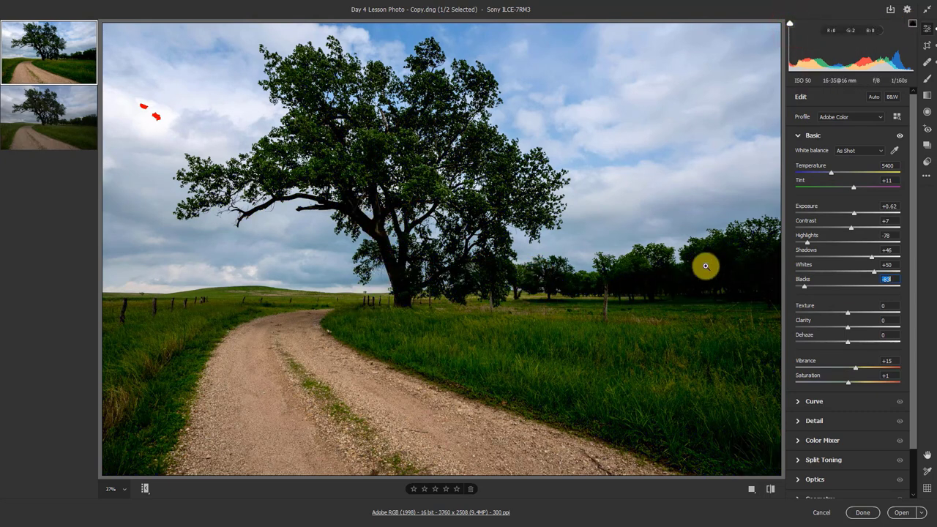
{"action": "left_click", "coordinate": [790, 26]}
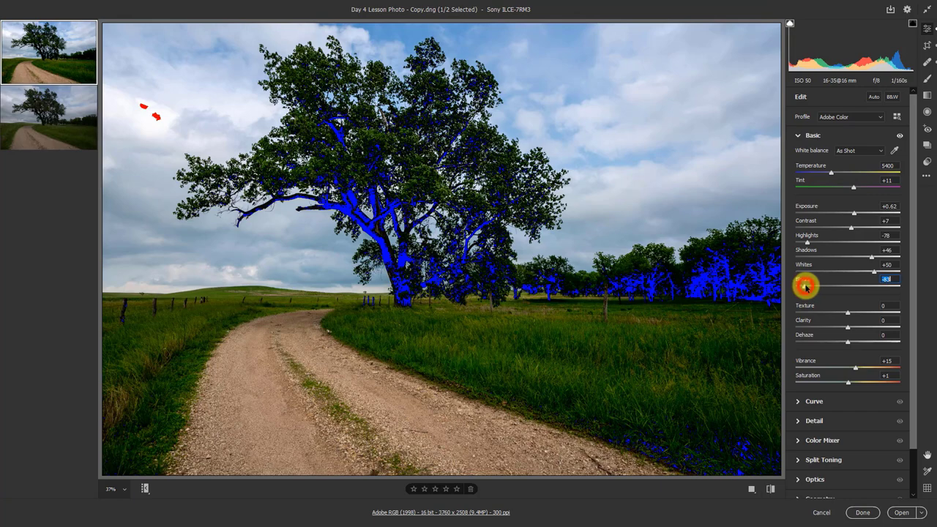
{"action": "left_click_drag", "start_coordinate": [805, 287], "coordinate": [843, 285]}
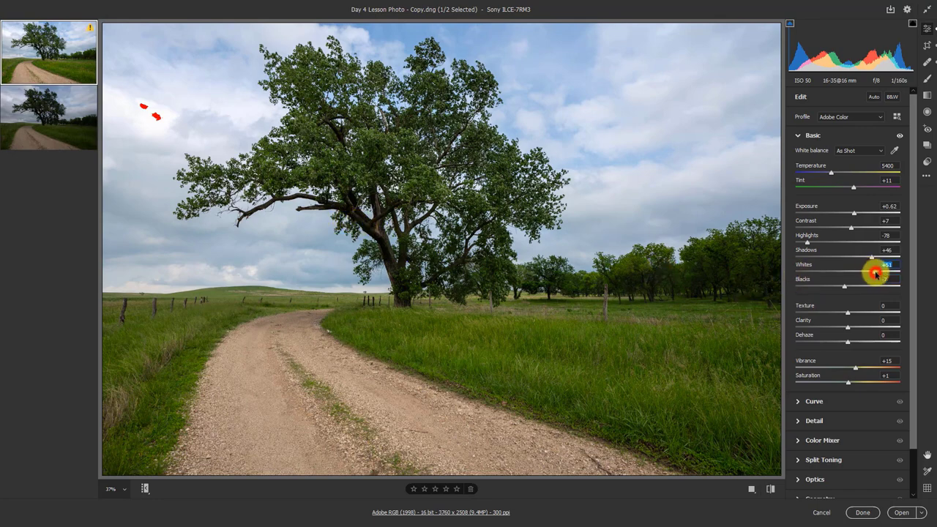
- Bring Whites to +45 to clear sky clipping, then turn off both clipping warnings
{"action": "left_click_drag", "start_coordinate": [876, 273], "coordinate": [886, 271]}
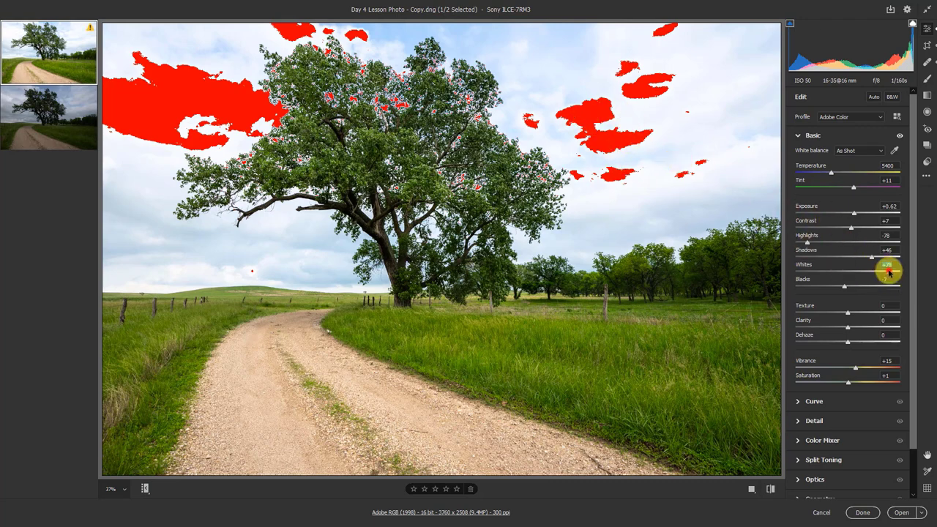
{"action": "left_click_drag", "start_coordinate": [888, 271], "coordinate": [873, 273]}
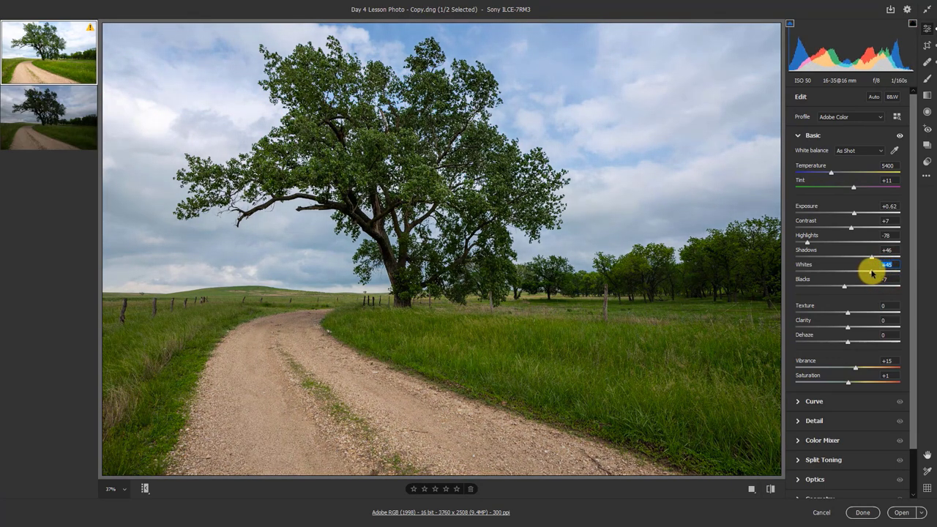
{"action": "left_click", "coordinate": [790, 24]}
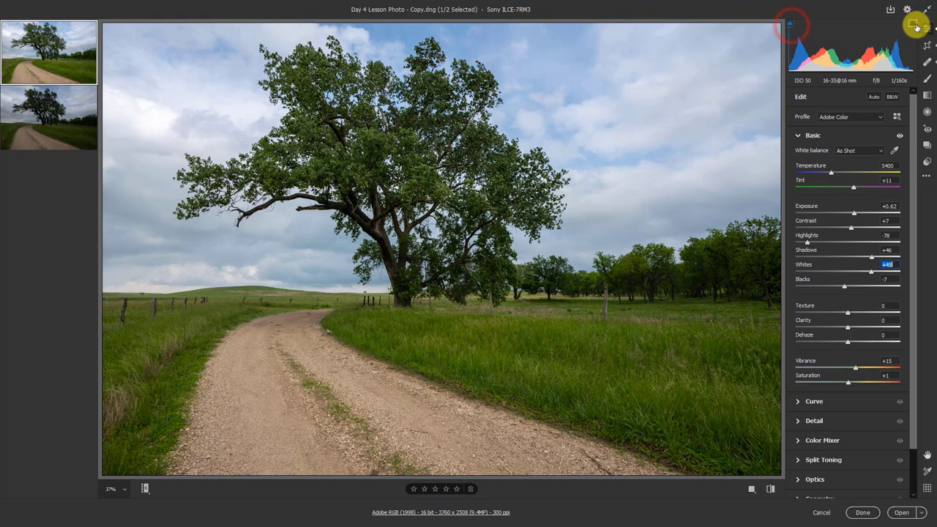
{"action": "left_click", "coordinate": [914, 26]}
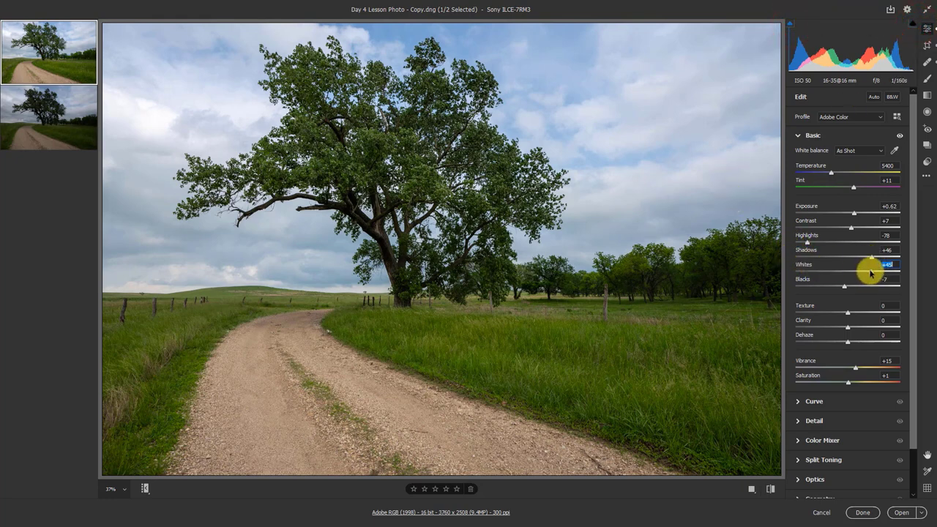
- Use the Alt clipping preview to settle Whites at +46, where only a few sky specks appear
{"action": "key", "text": "alt"}
{"action": "left_click", "coordinate": [871, 272], "text": "alt"}
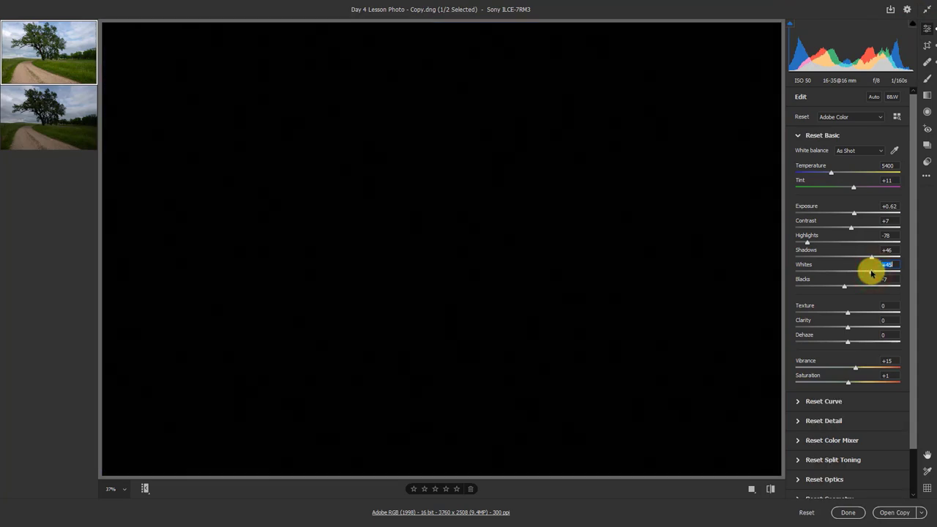
{"action": "left_click_drag", "start_coordinate": [871, 272], "coordinate": [874, 273]}
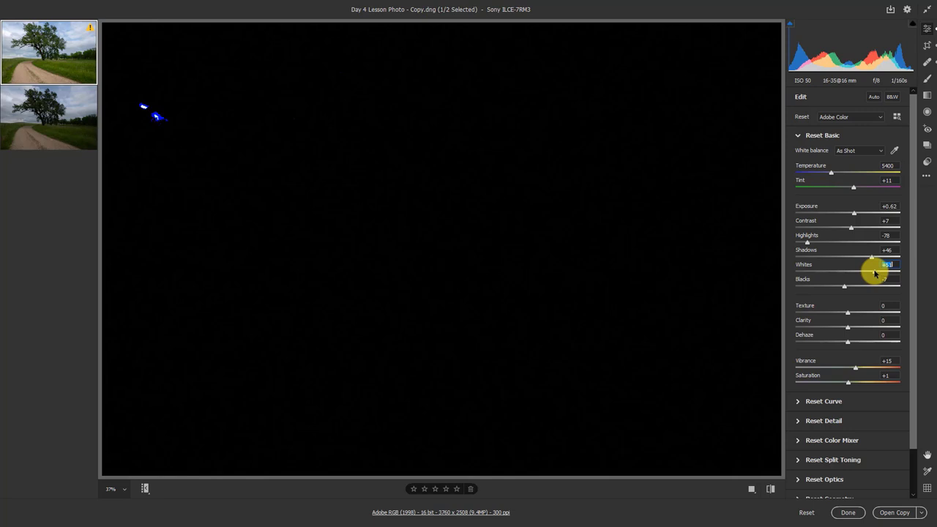
{"action": "mouse_move", "coordinate": [874, 273]}
{"action": "left_mouse_down"}
{"action": "mouse_move", "coordinate": [897, 272]}
{"action": "mouse_move", "coordinate": [872, 271]}
{"action": "left_mouse_up"}
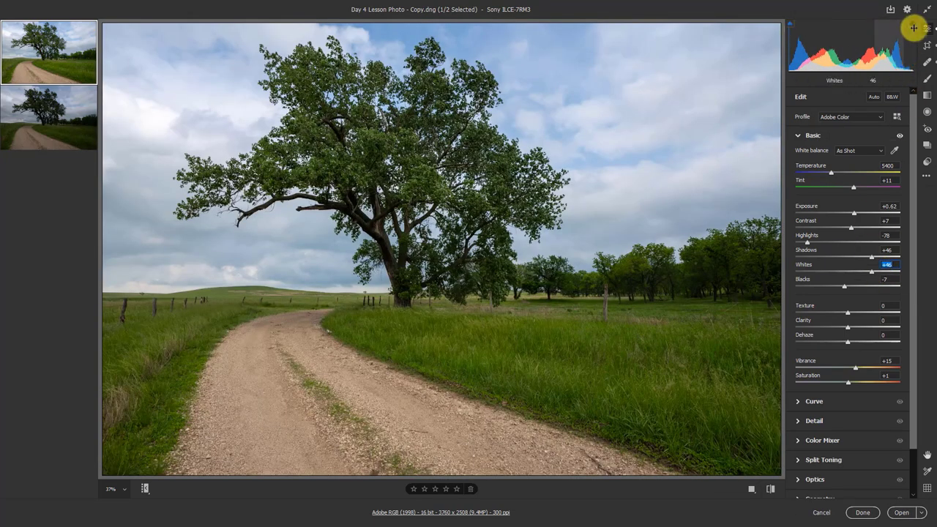
- Turn both histogram clipping warnings back on to confirm no clipping, and reveal the Reset labels
{"action": "left_click", "coordinate": [911, 27]}
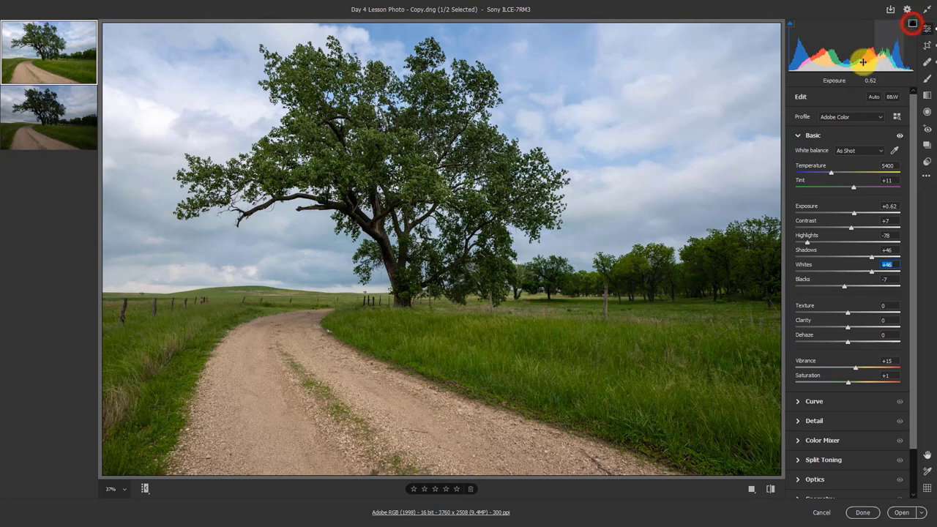
{"action": "left_click", "coordinate": [794, 24]}
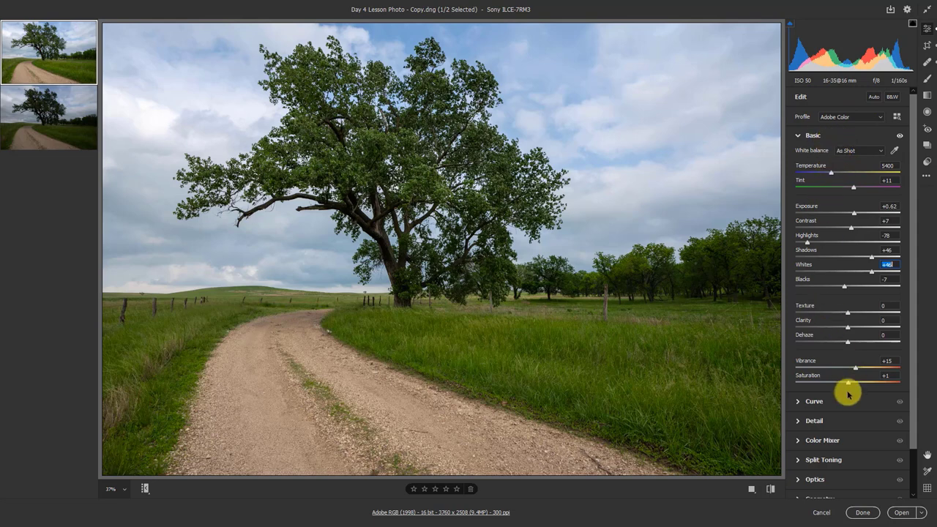
{"action": "key", "text": "alt"}
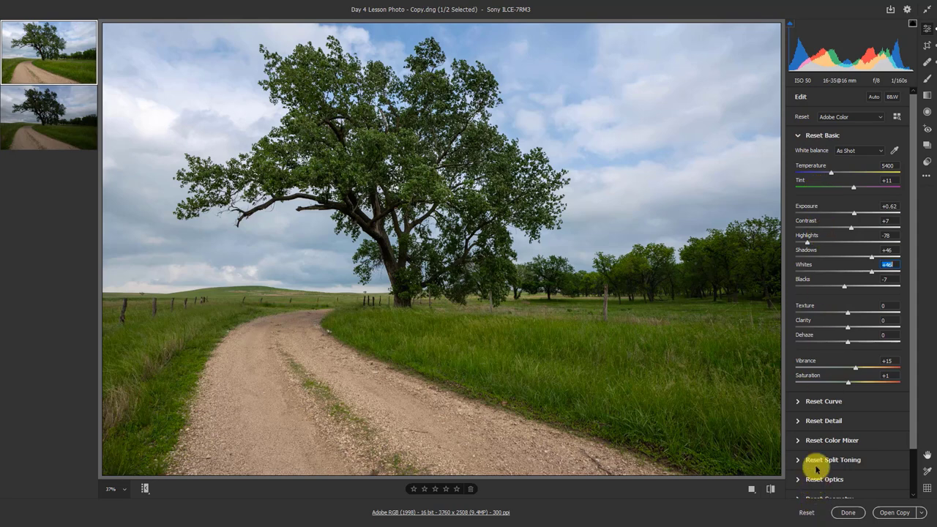
- Reset all Basic adjustments to their defaults
{"action": "left_click", "coordinate": [819, 137]}
{"action": "key", "text": "alt"}
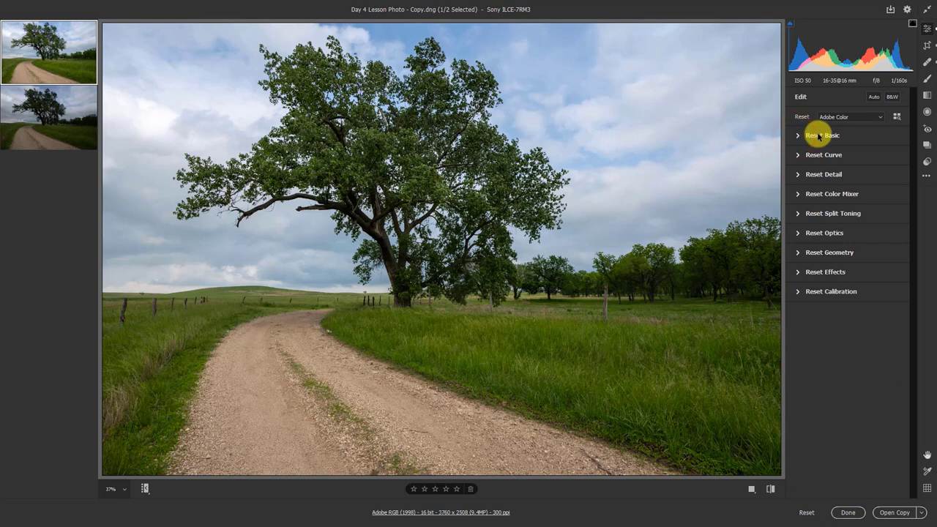
{"action": "left_click", "coordinate": [818, 137], "text": "alt"}
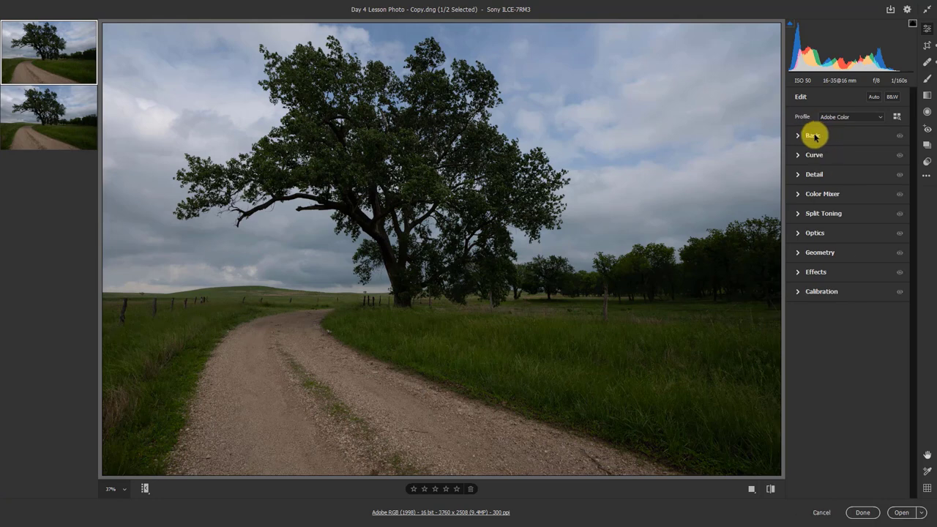
{"action": "left_click", "coordinate": [801, 136]}
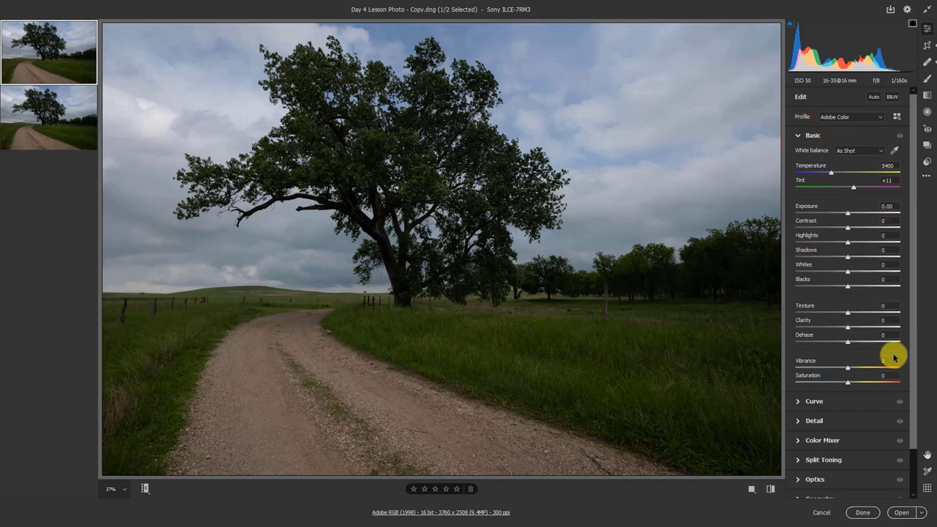
- Set Exposure to +1.00, lower Whites, and pull Highlights down to -91 to recover the sky
{"action": "mouse_move", "coordinate": [848, 212]}
{"action": "left_mouse_down"}
{"action": "mouse_move", "coordinate": [835, 215]}
{"action": "mouse_move", "coordinate": [857, 217]}
{"action": "left_mouse_up"}
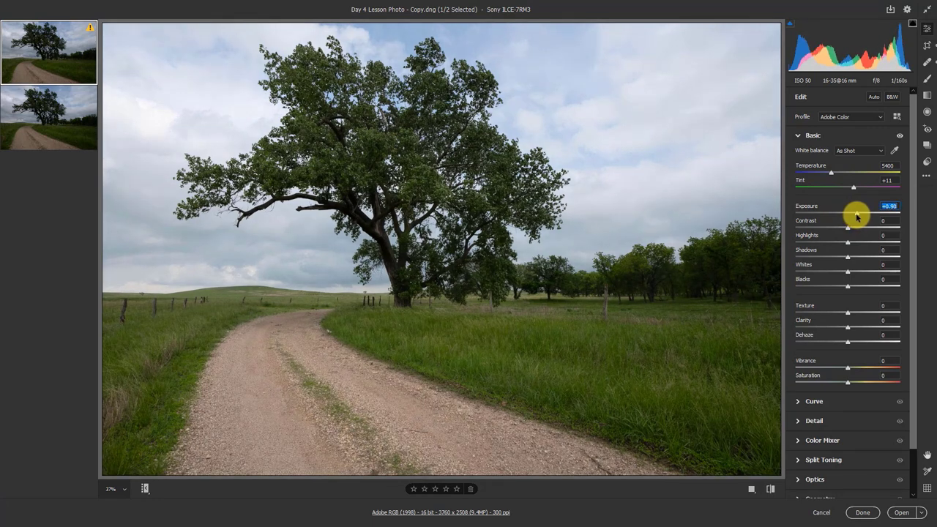
{"action": "type", "text": "1."}
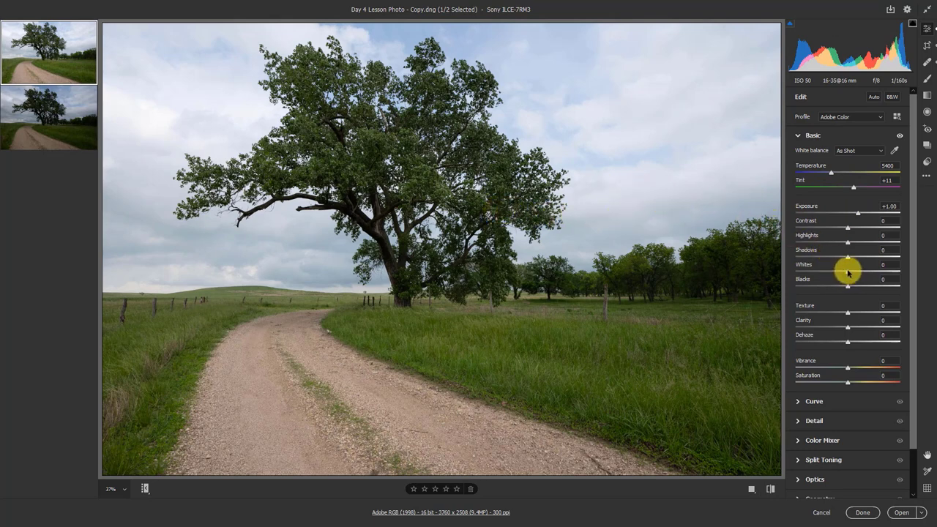
{"action": "left_click_drag", "start_coordinate": [847, 270], "coordinate": [855, 288]}
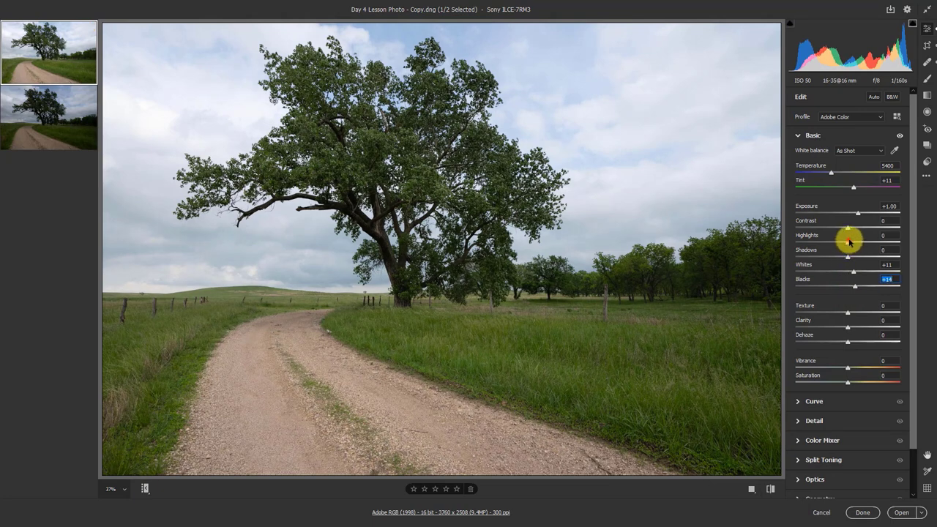
{"action": "mouse_move", "coordinate": [849, 242]}
{"action": "left_mouse_down"}
{"action": "mouse_move", "coordinate": [783, 242]}
{"action": "mouse_move", "coordinate": [878, 255]}
{"action": "mouse_move", "coordinate": [851, 255]}
{"action": "left_mouse_up"}
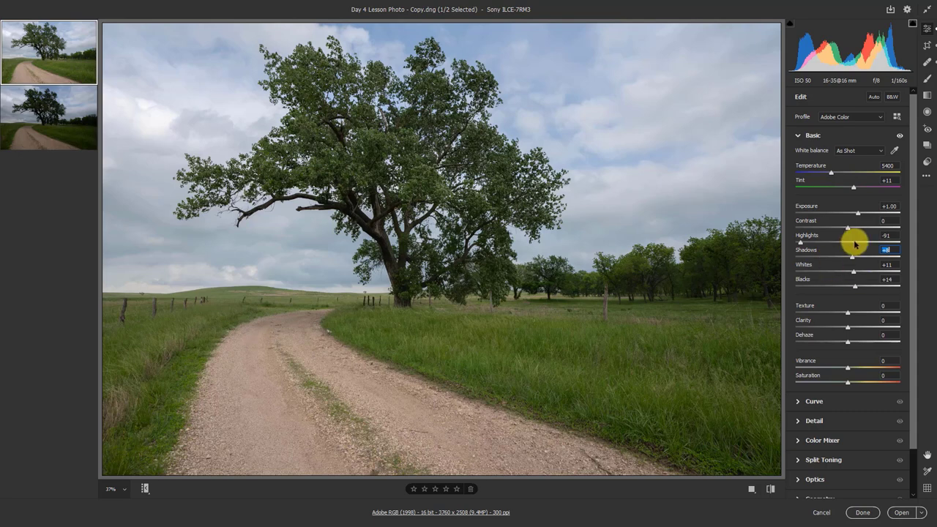
- Raise Contrast to about +10 to add punch to the lone-tree landscape
{"action": "left_click_drag", "start_coordinate": [848, 228], "coordinate": [853, 227]}
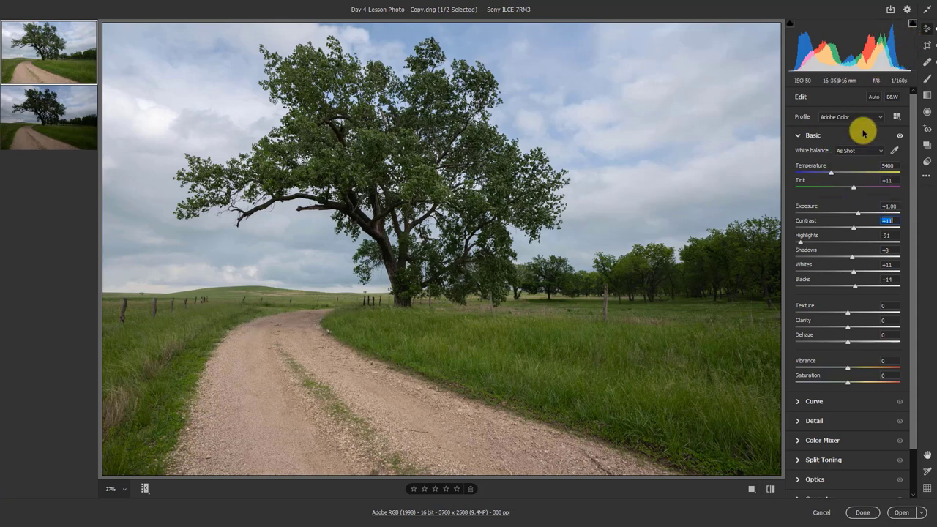
- Reset the Basic tone settings and brighten Exposure to +0.85
{"action": "left_click", "coordinate": [835, 136], "text": "alt"}
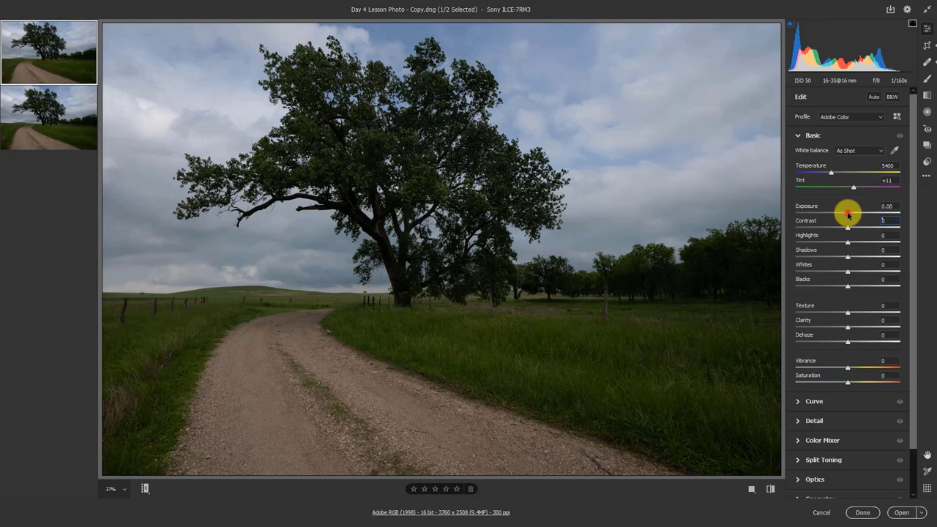
{"action": "left_click_drag", "start_coordinate": [848, 214], "coordinate": [852, 214]}
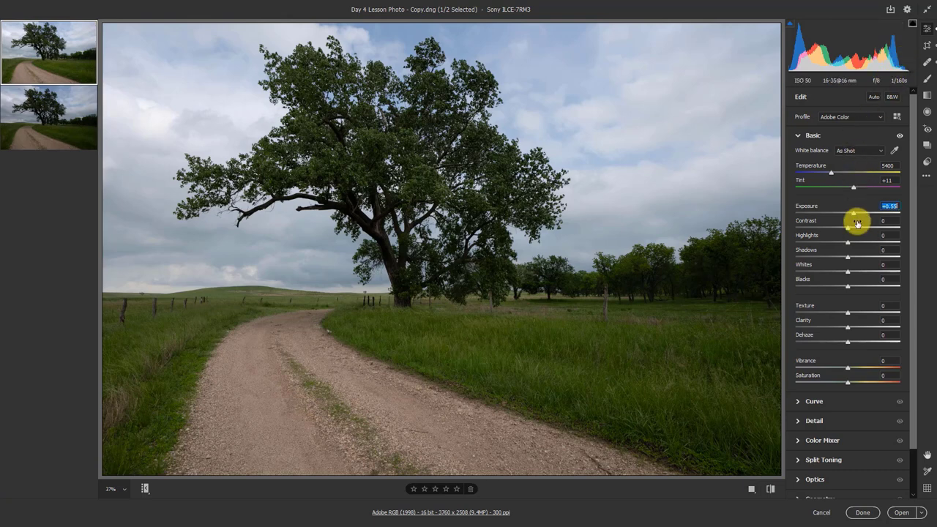
{"action": "key", "text": "BackSpace"}
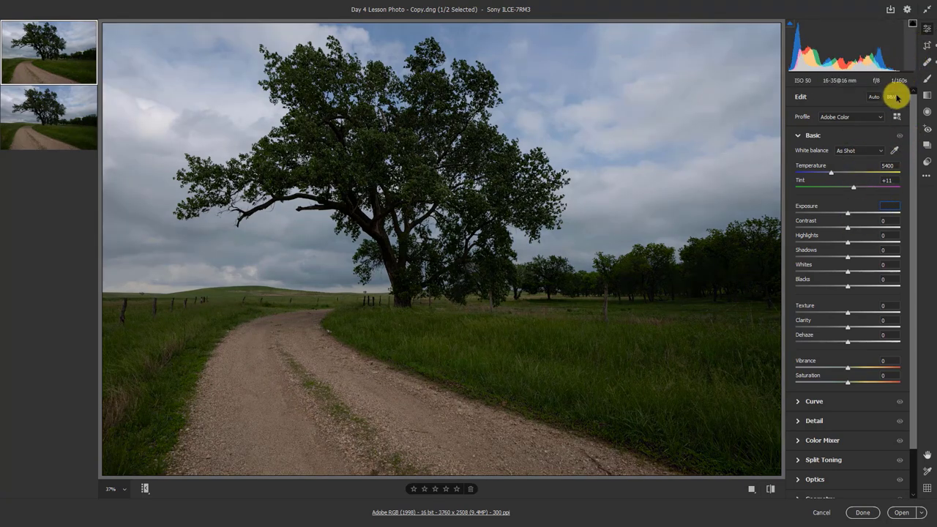
{"action": "left_click_drag", "start_coordinate": [850, 214], "coordinate": [859, 213]}
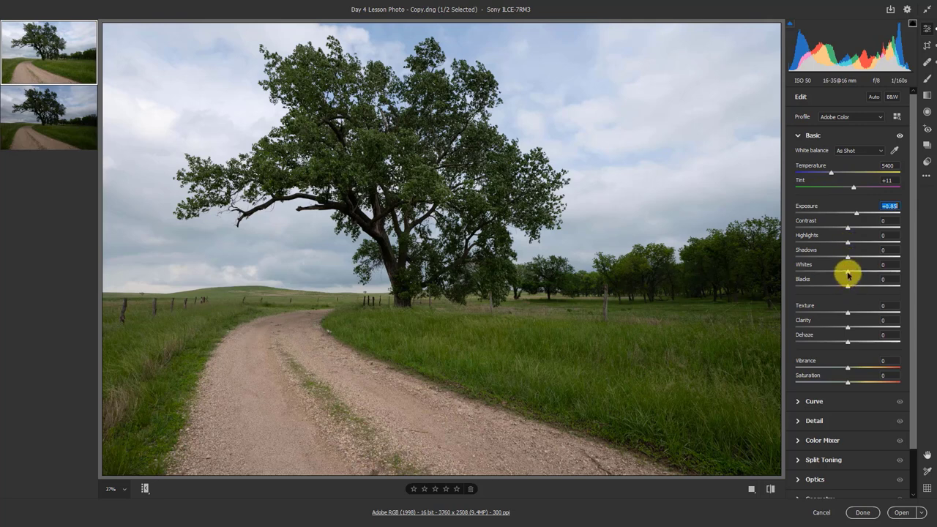
- Set Whites to +11, Blacks to -7 and Highlights to about -79
{"action": "mouse_move", "coordinate": [848, 271]}
{"action": "left_mouse_down"}
{"action": "mouse_move", "coordinate": [861, 268]}
{"action": "mouse_move", "coordinate": [853, 265]}
{"action": "left_mouse_up"}
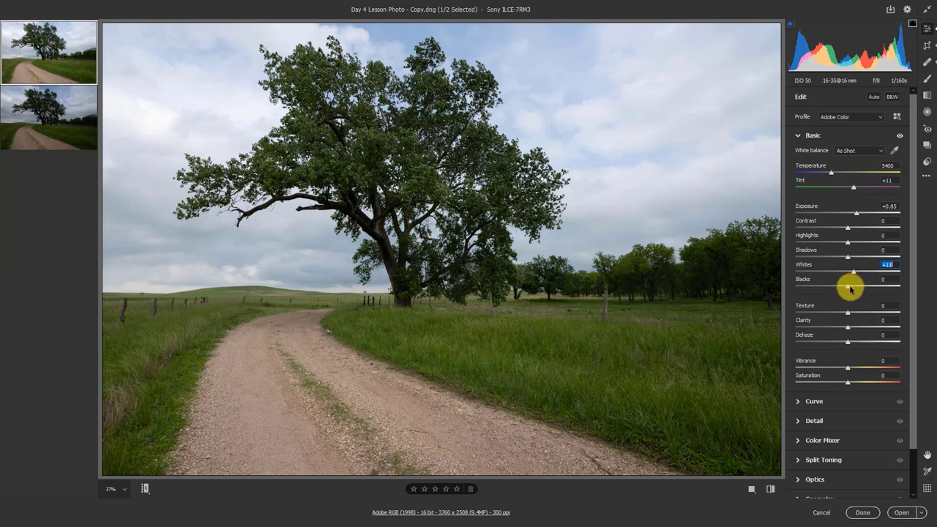
{"action": "mouse_move", "coordinate": [846, 288]}
{"action": "left_mouse_down"}
{"action": "mouse_move", "coordinate": [837, 286]}
{"action": "mouse_move", "coordinate": [844, 287]}
{"action": "left_mouse_up"}
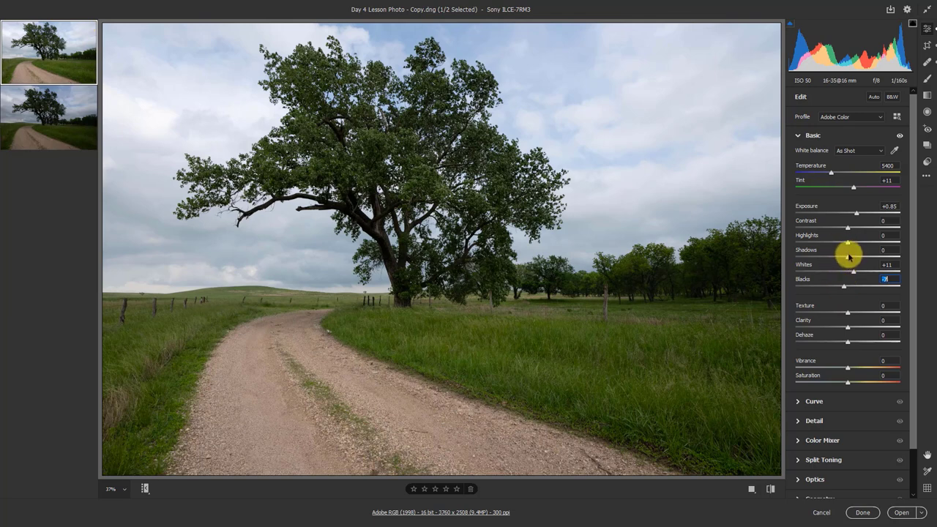
{"action": "left_click_drag", "start_coordinate": [849, 243], "coordinate": [805, 242]}
- Lift Shadows to +62 and Contrast to +35 to open up the tree and grass
{"action": "left_click", "coordinate": [805, 242]}
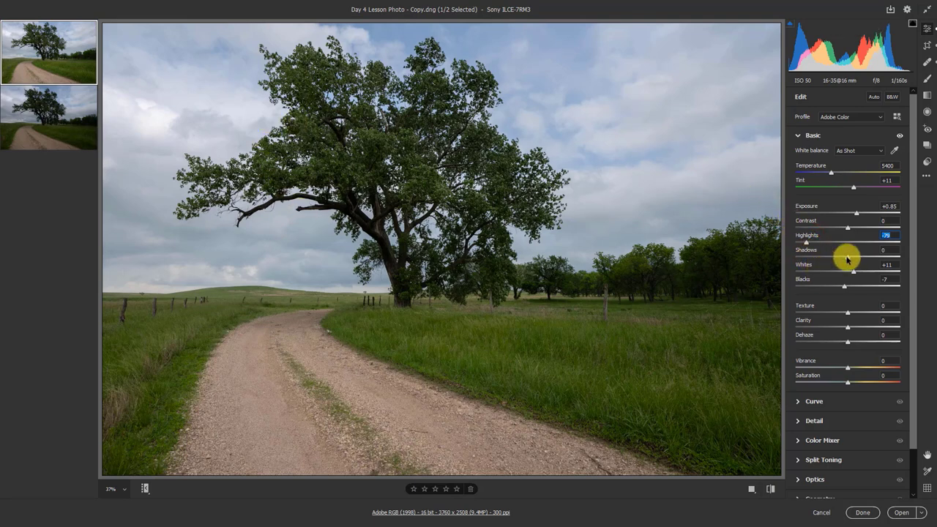
{"action": "left_click_drag", "start_coordinate": [846, 259], "coordinate": [880, 256]}
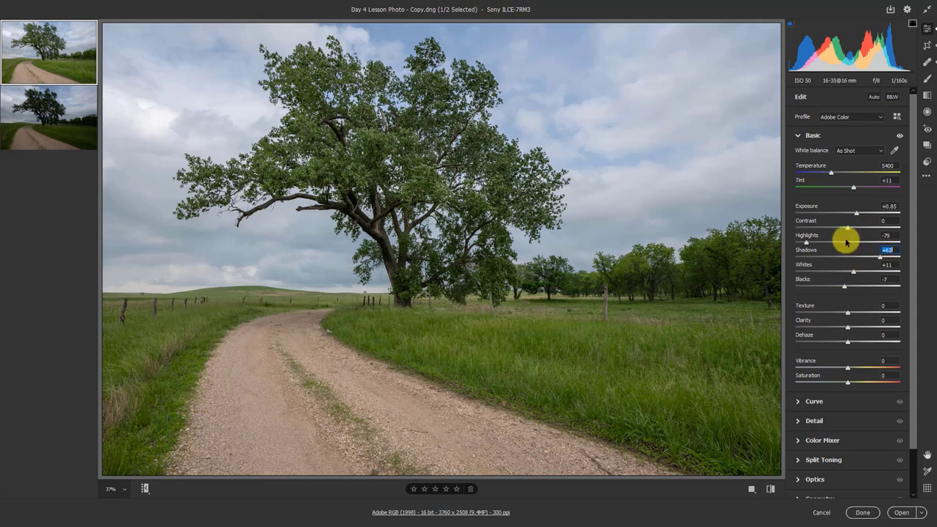
{"action": "mouse_move", "coordinate": [847, 231]}
{"action": "left_mouse_down"}
{"action": "mouse_move", "coordinate": [837, 226]}
{"action": "mouse_move", "coordinate": [864, 230]}
{"action": "mouse_move", "coordinate": [847, 230]}
{"action": "left_mouse_up"}
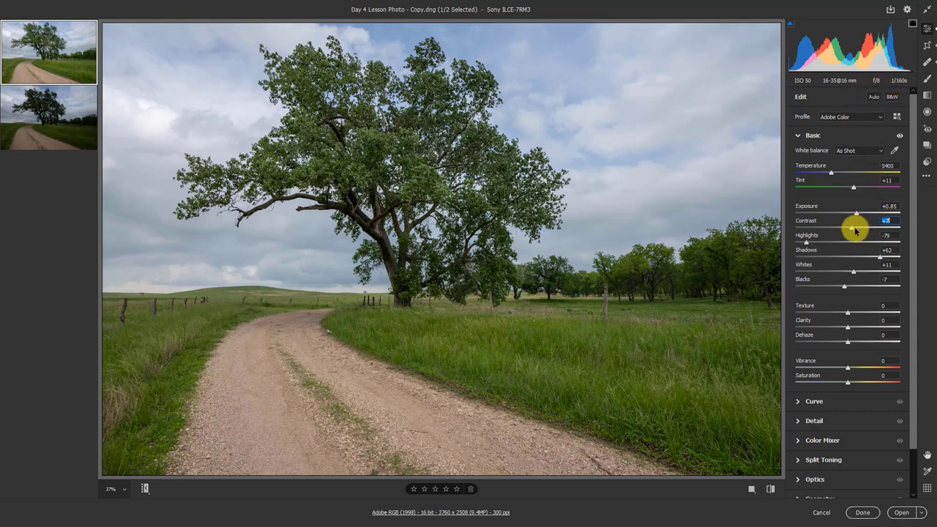
{"action": "left_click_drag", "start_coordinate": [852, 231], "coordinate": [864, 226]}
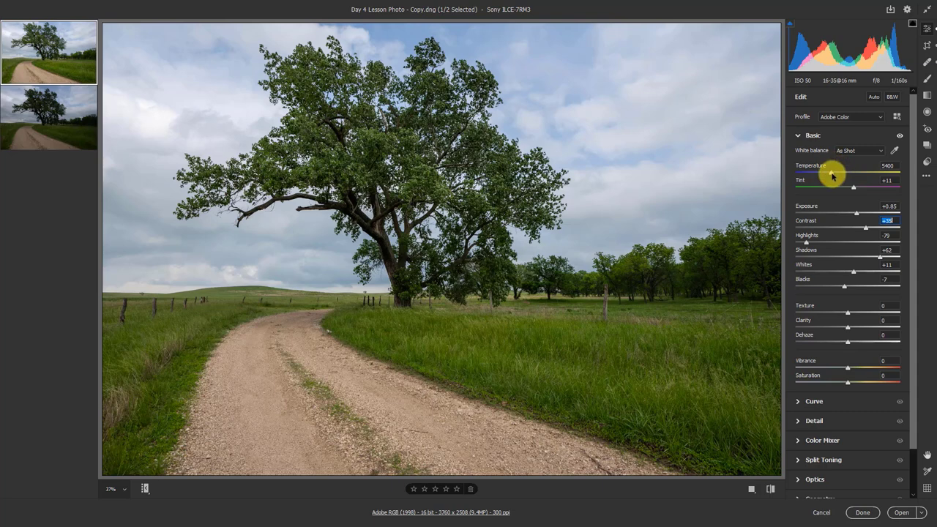
{"action": "left_click_drag", "start_coordinate": [832, 173], "coordinate": [827, 173]}
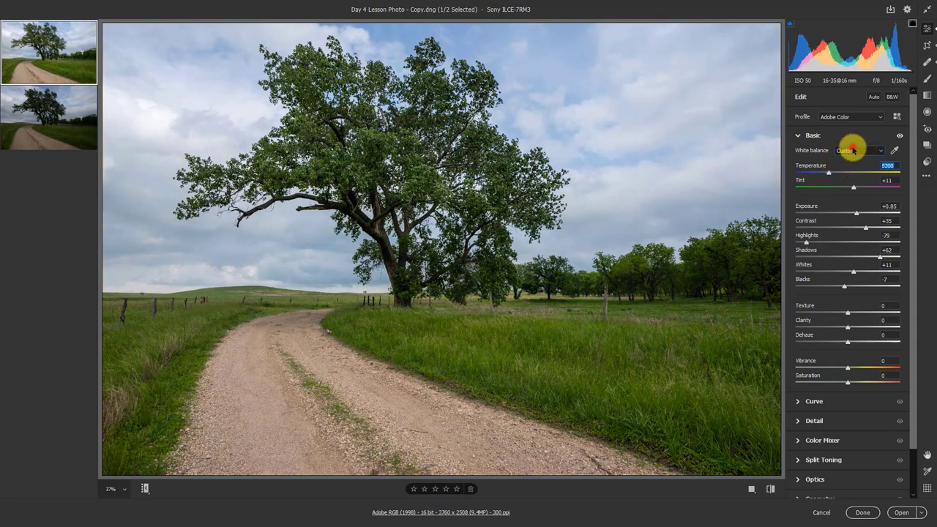
{"action": "left_click", "coordinate": [852, 150]}
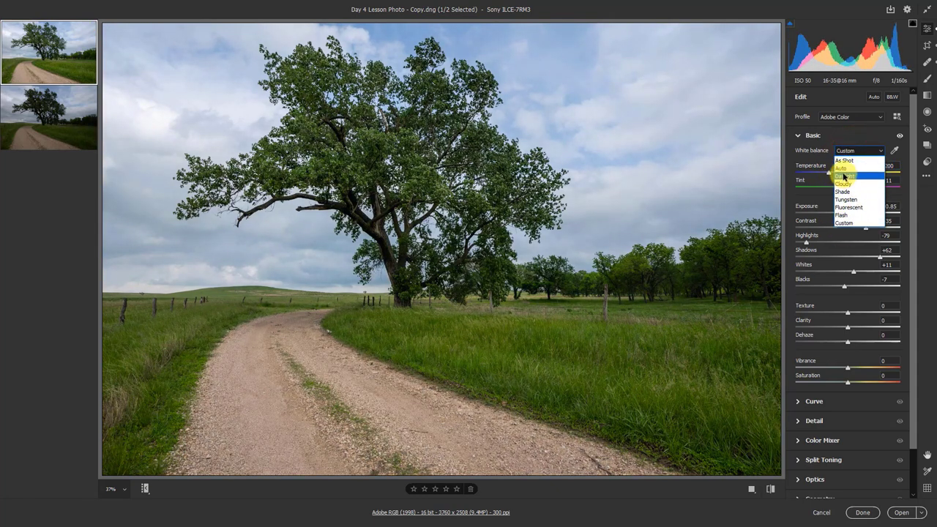
{"action": "left_click", "coordinate": [843, 169]}
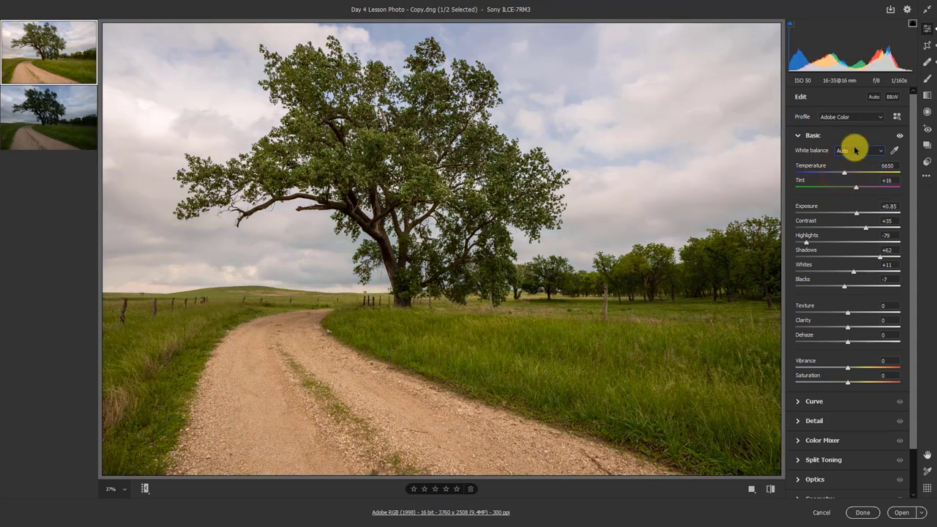
{"action": "left_click", "coordinate": [855, 150]}
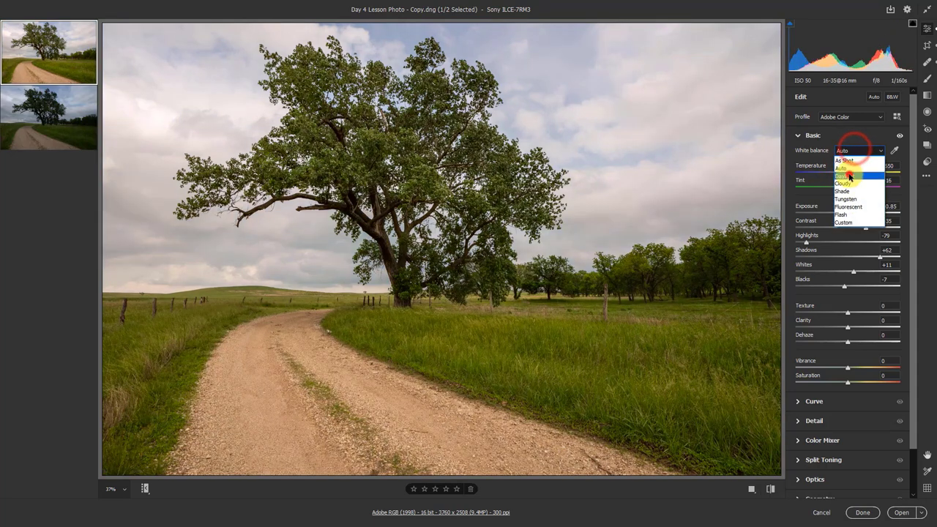
{"action": "left_click", "coordinate": [849, 173]}
{"action": "left_click", "coordinate": [847, 152]}
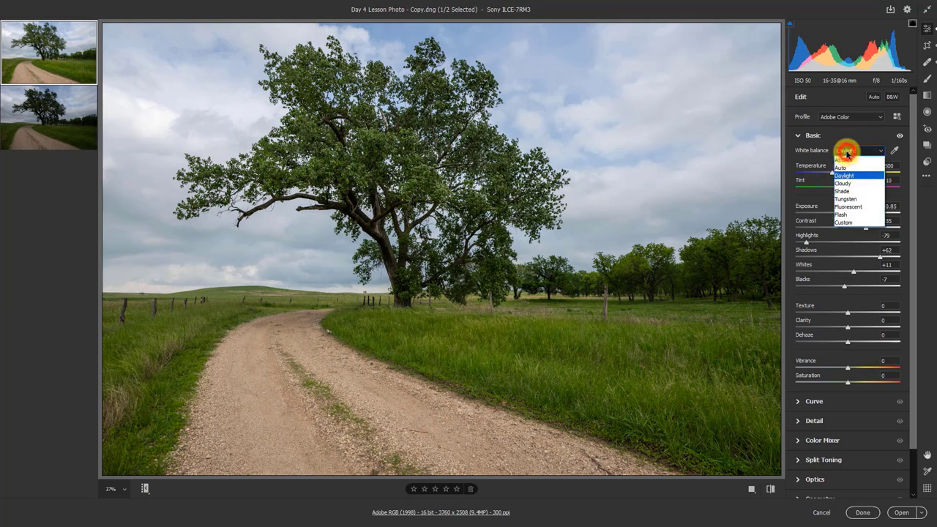
{"action": "left_click", "coordinate": [844, 192]}
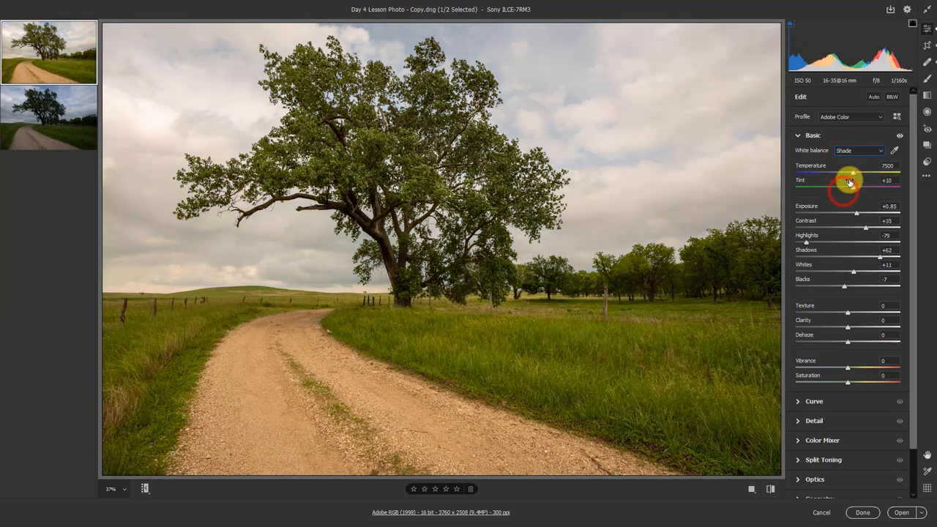
{"action": "left_click", "coordinate": [845, 150]}
{"action": "left_click", "coordinate": [853, 183]}
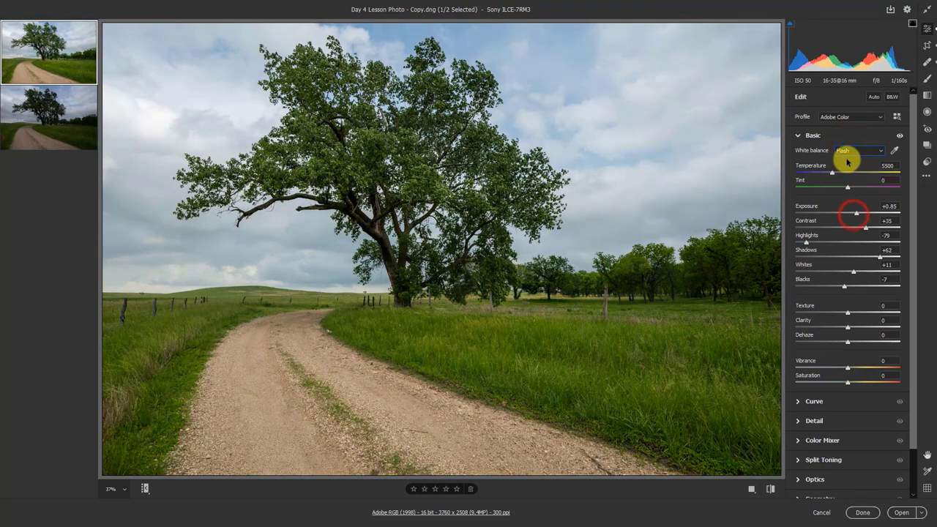
{"action": "left_click", "coordinate": [846, 150]}
{"action": "left_click", "coordinate": [846, 152]}
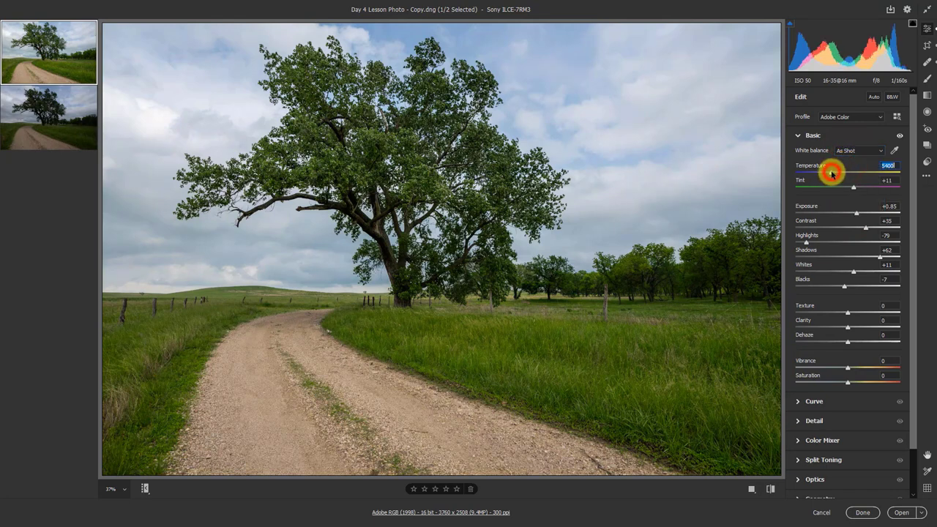
- Set Temperature to 5550 and Tint to +6 for a slightly warmer custom white balance
{"action": "left_click_drag", "start_coordinate": [832, 174], "coordinate": [833, 174]}
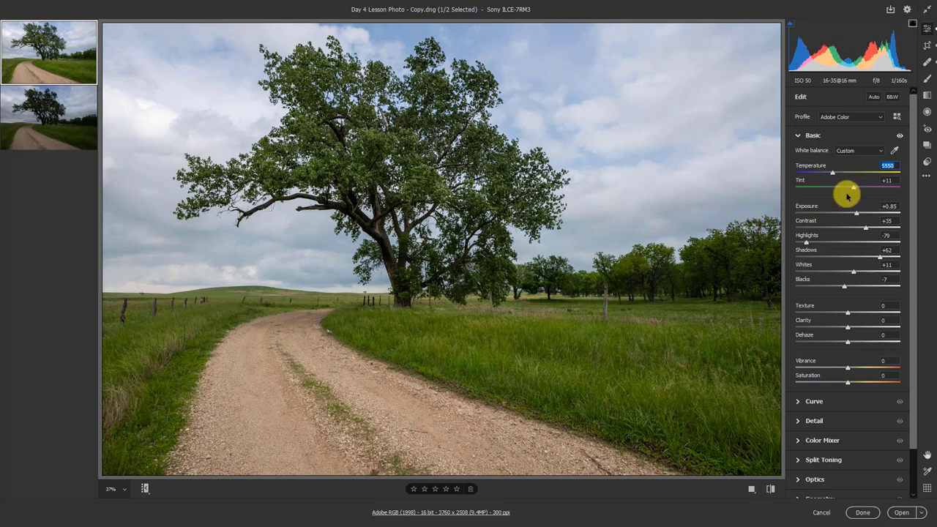
{"action": "left_click_drag", "start_coordinate": [853, 189], "coordinate": [849, 188]}
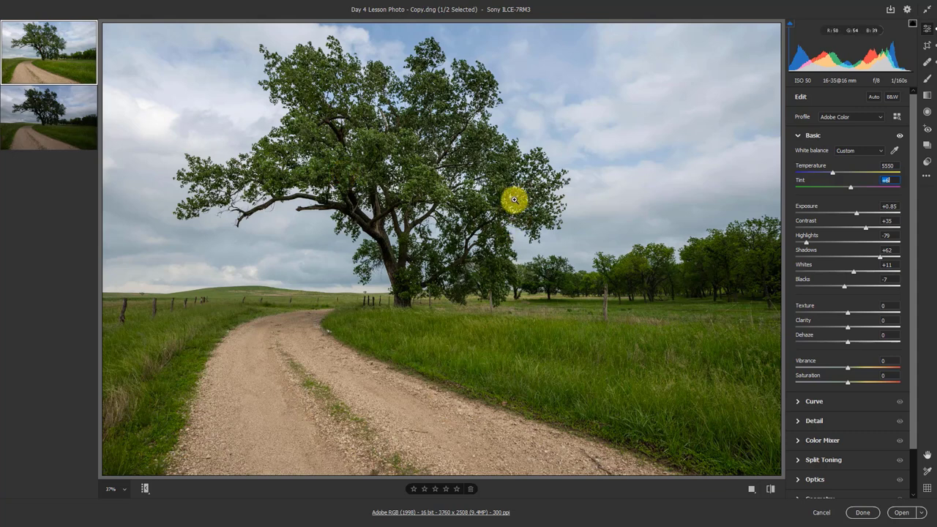
- Sample a neutral grey sky spot with the White Balance eyedropper, giving Temperature 6250 and Tint +5
{"action": "left_click", "coordinate": [897, 151]}
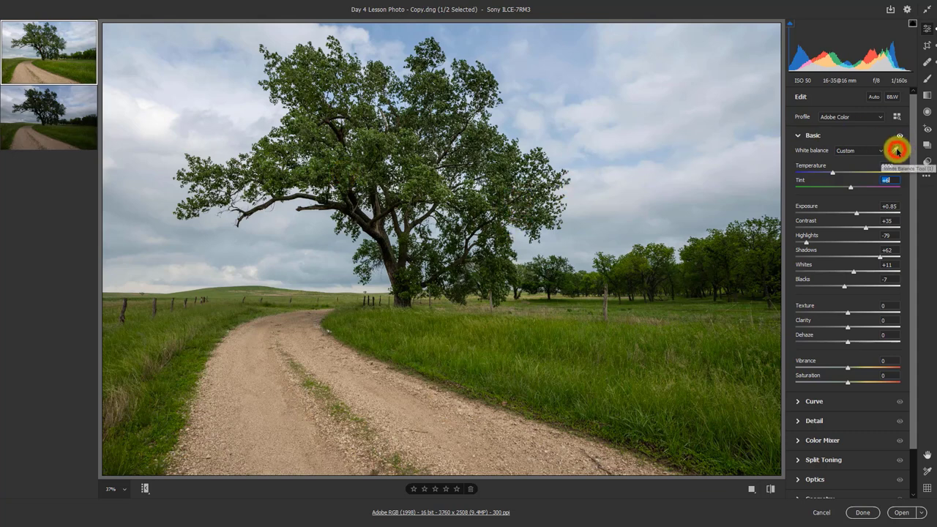
{"action": "left_click", "coordinate": [196, 116]}
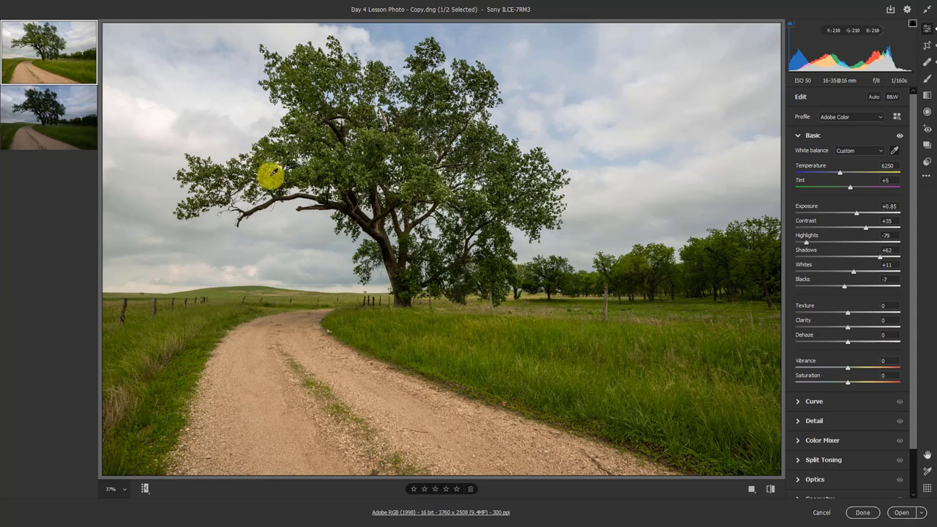
- Place colour sampler points on several sky and cloud spots, reaching seven samplers in total
{"action": "left_click", "coordinate": [928, 472]}
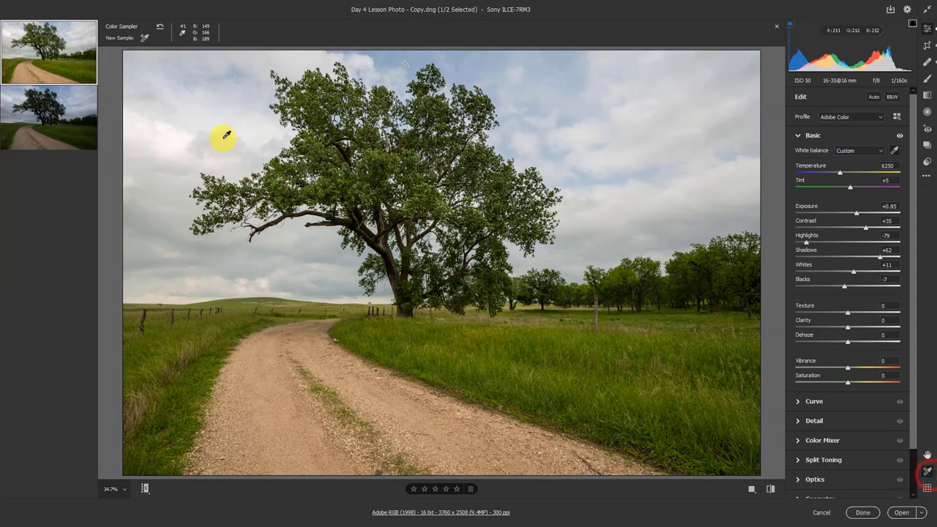
{"action": "left_click", "coordinate": [143, 38]}
{"action": "left_click", "coordinate": [223, 140]}
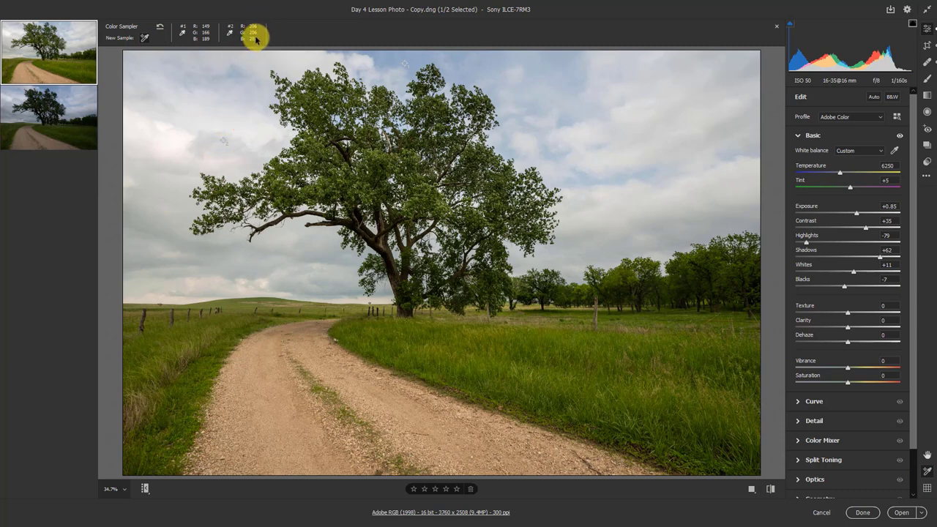
{"action": "left_click", "coordinate": [208, 144]}
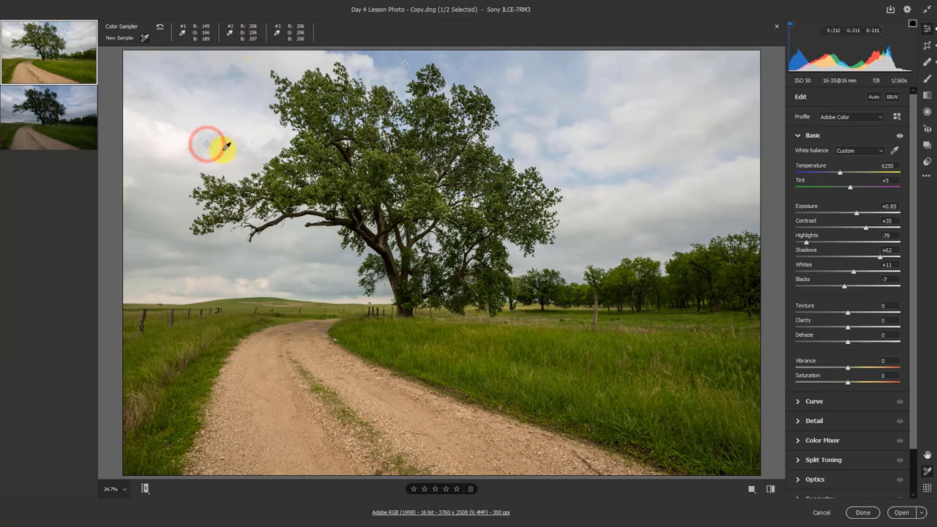
{"action": "left_click", "coordinate": [246, 159]}
{"action": "left_click", "coordinate": [245, 92]}
{"action": "left_click", "coordinate": [242, 87]}
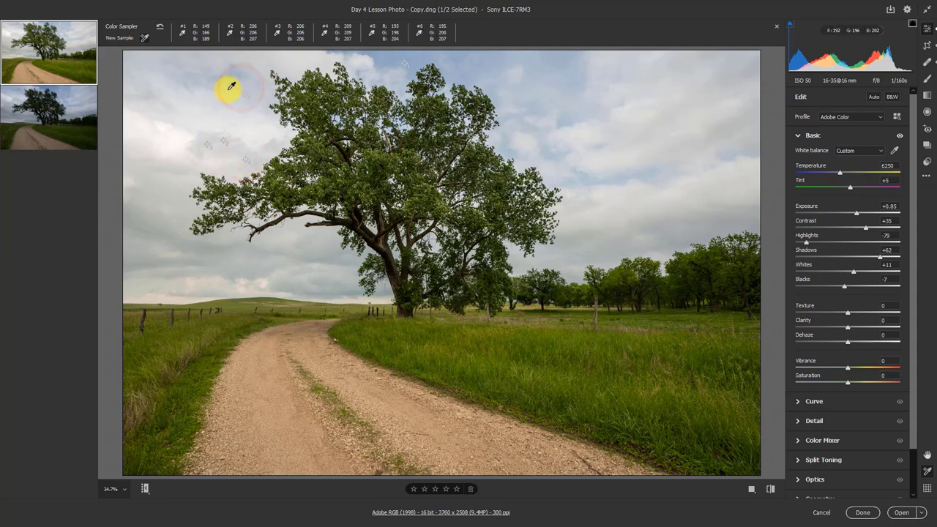
{"action": "left_click", "coordinate": [187, 131]}
- Close the colour sampler readouts and test white balance samples from sky patches and the dirt road
{"action": "left_click", "coordinate": [779, 30]}
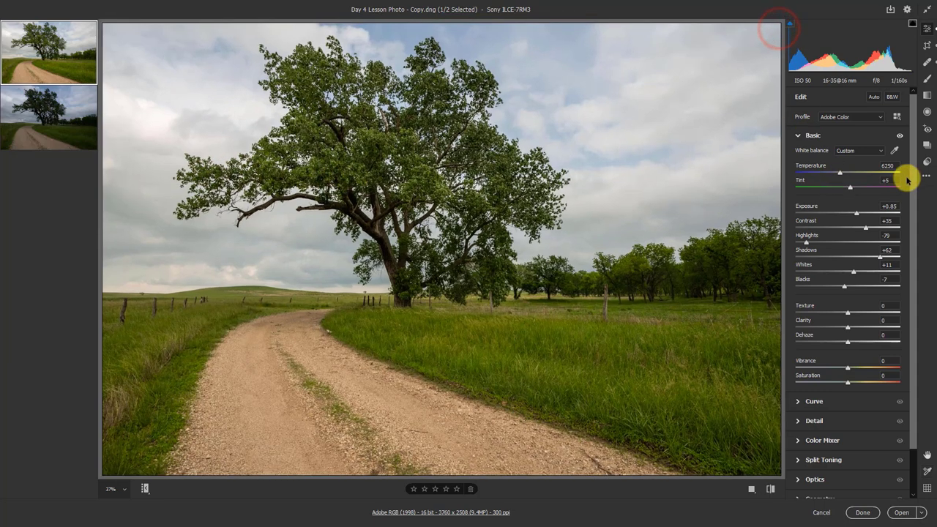
{"action": "left_click", "coordinate": [896, 151]}
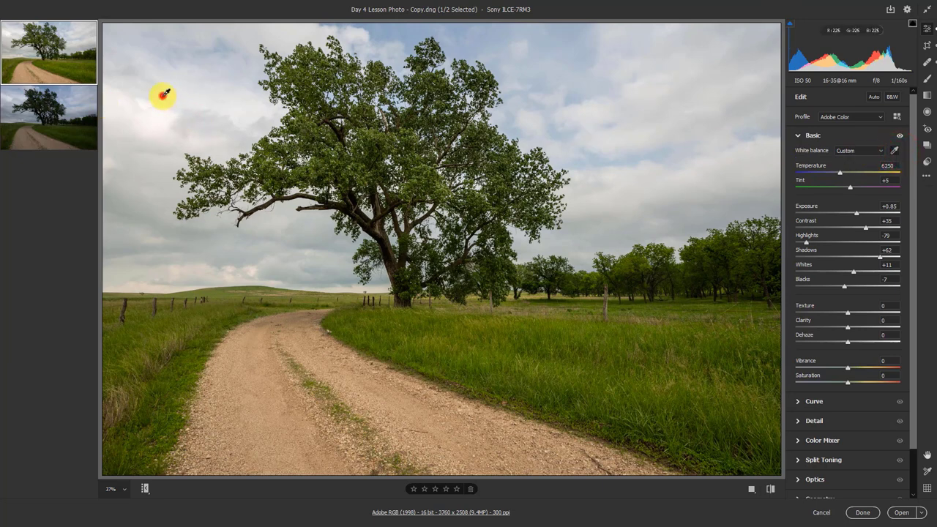
{"action": "left_click_drag", "start_coordinate": [163, 94], "coordinate": [230, 144]}
{"action": "left_click_drag", "start_coordinate": [139, 91], "coordinate": [199, 137]}
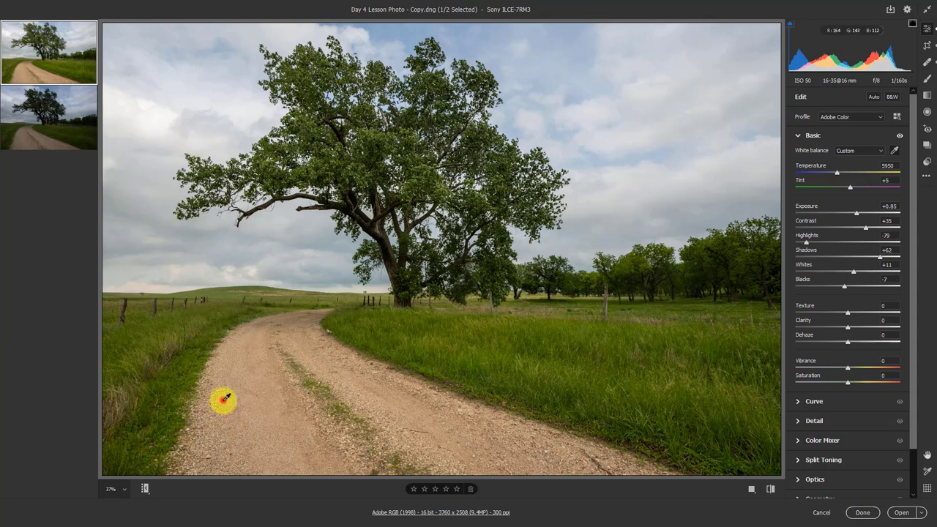
{"action": "left_click_drag", "start_coordinate": [221, 399], "coordinate": [249, 423]}
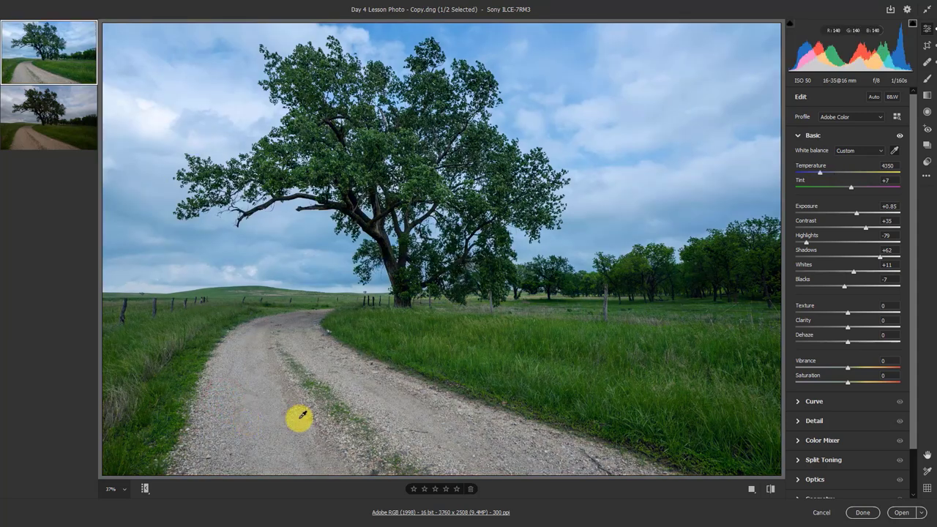
{"action": "left_click", "coordinate": [224, 391]}
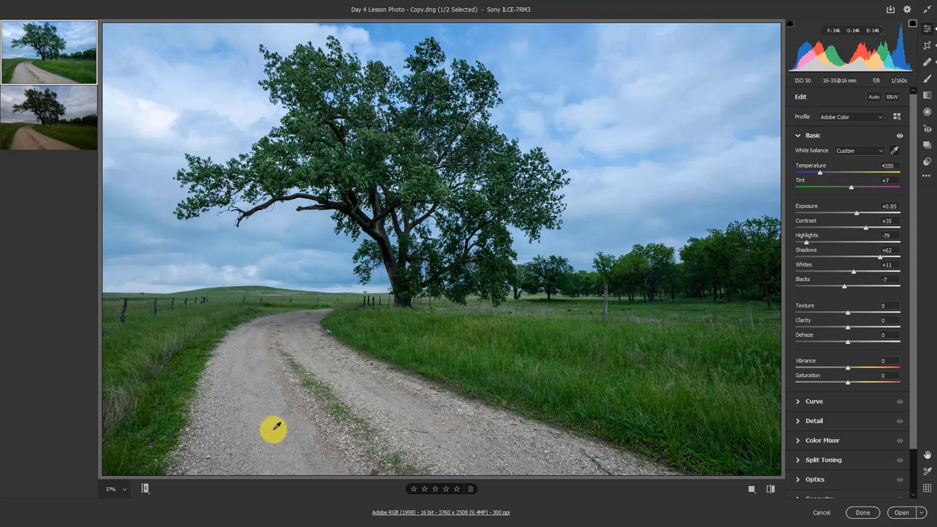
- Re-sample white balance from a sky patch, keeping Custom, ending at Temperature 5900 and Tint +5
{"action": "left_click", "coordinate": [161, 111]}
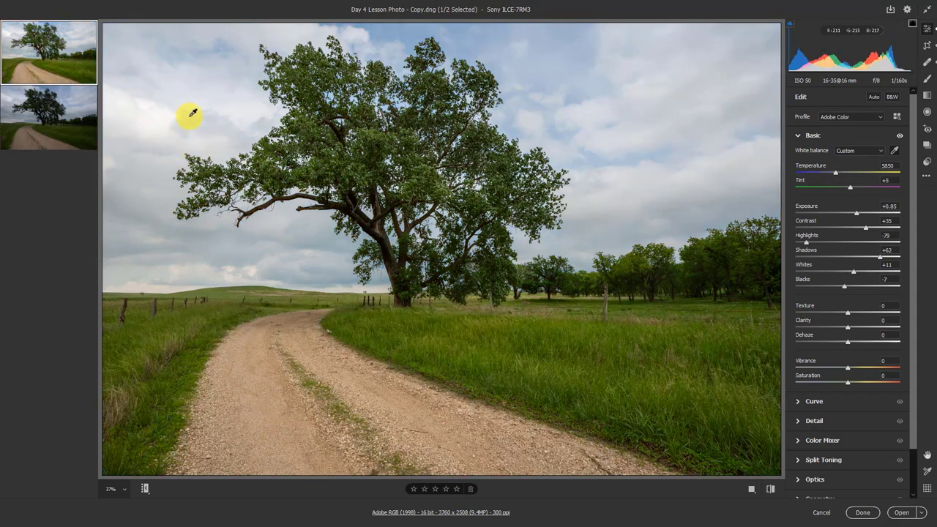
{"action": "left_click", "coordinate": [104, 25]}
{"action": "left_click_drag", "start_coordinate": [114, 37], "coordinate": [813, 503]}
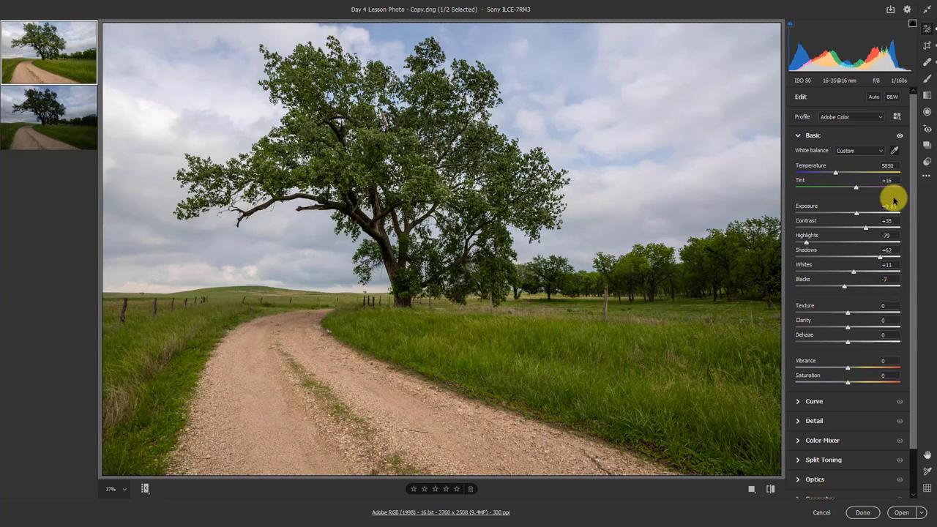
{"action": "left_click", "coordinate": [861, 150]}
{"action": "left_click", "coordinate": [841, 149]}
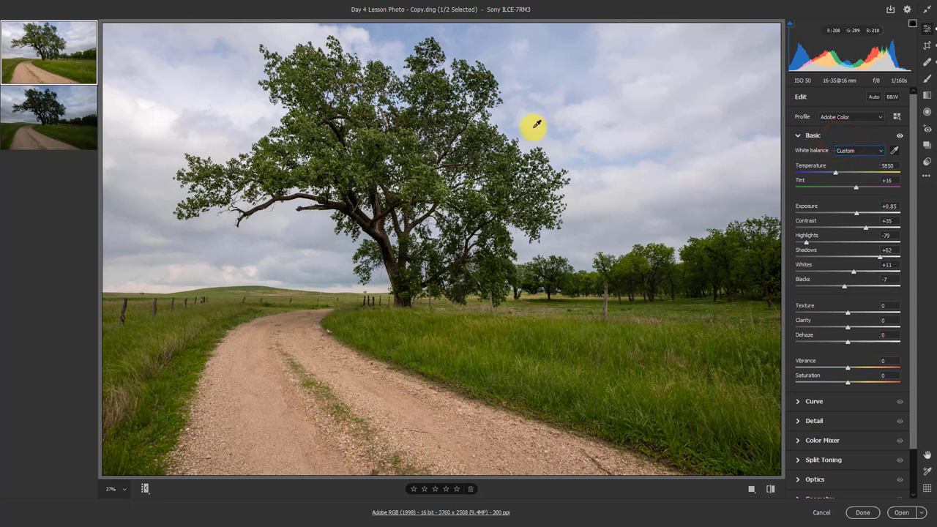
{"action": "left_click", "coordinate": [895, 151]}
{"action": "left_click_drag", "start_coordinate": [150, 103], "coordinate": [210, 145]}
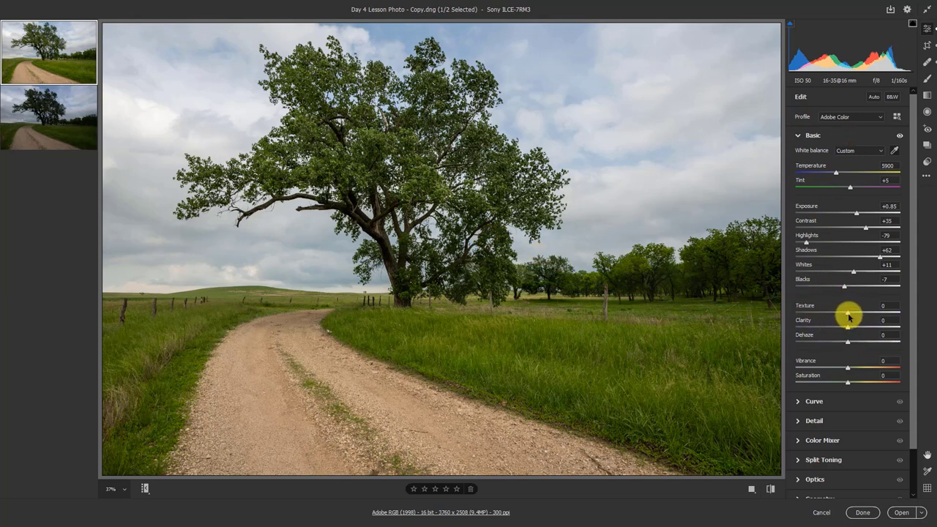
- Push Texture to +100, then pull it down to -100 to compare the softened look
{"action": "left_click_drag", "start_coordinate": [847, 313], "coordinate": [906, 311]}
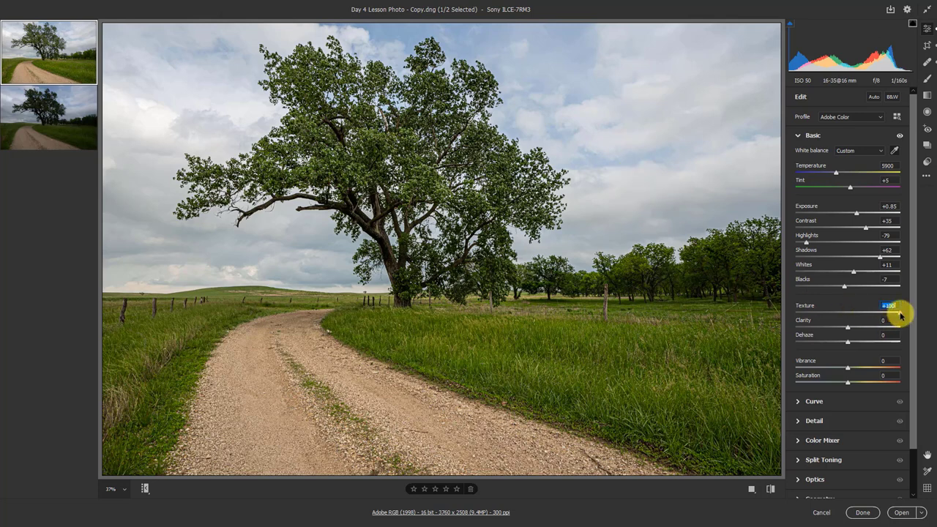
{"action": "left_click_drag", "start_coordinate": [899, 313], "coordinate": [786, 297]}
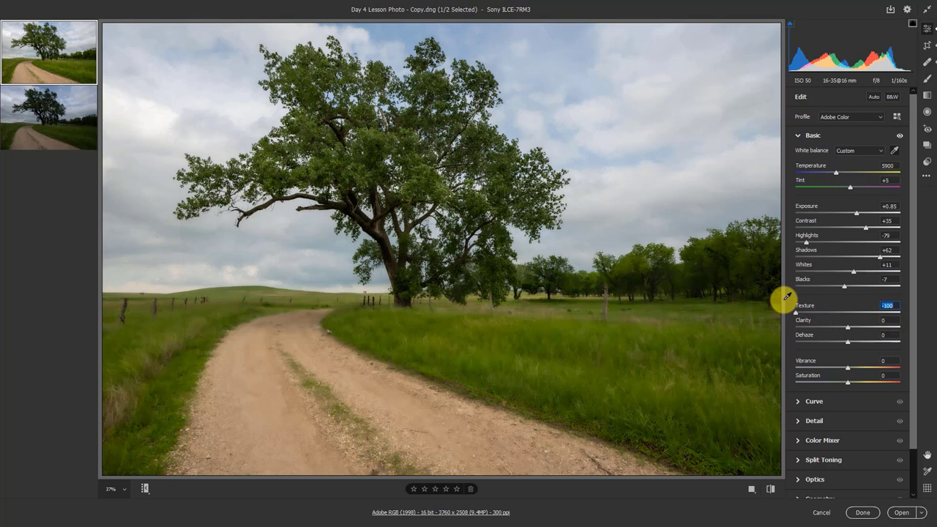
{"action": "left_click", "coordinate": [848, 317]}
- Return Texture to about -1, try stronger Clarity values, then leave Clarity at +6
{"action": "left_click_drag", "start_coordinate": [848, 317], "coordinate": [873, 325]}
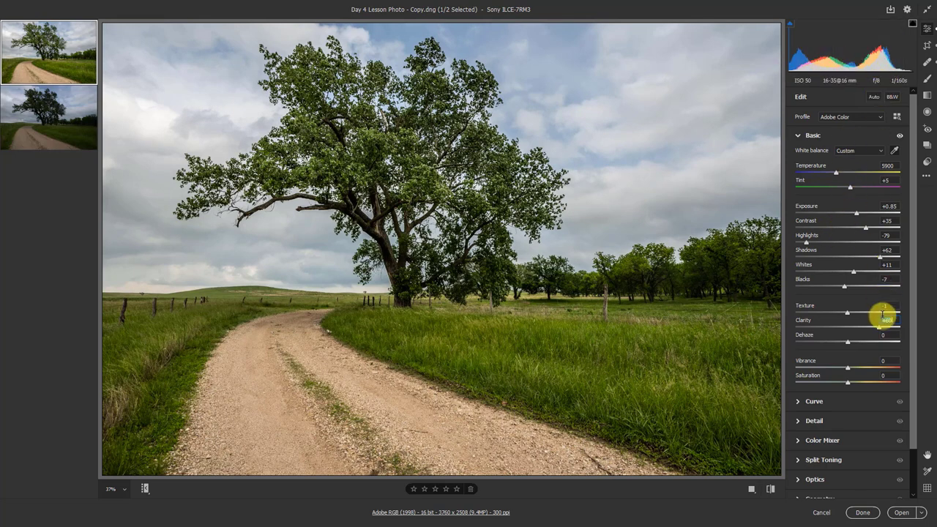
{"action": "mouse_move", "coordinate": [878, 328]}
{"action": "left_mouse_down"}
{"action": "mouse_move", "coordinate": [841, 329]}
{"action": "mouse_move", "coordinate": [878, 329]}
{"action": "mouse_move", "coordinate": [864, 327]}
{"action": "left_mouse_up"}
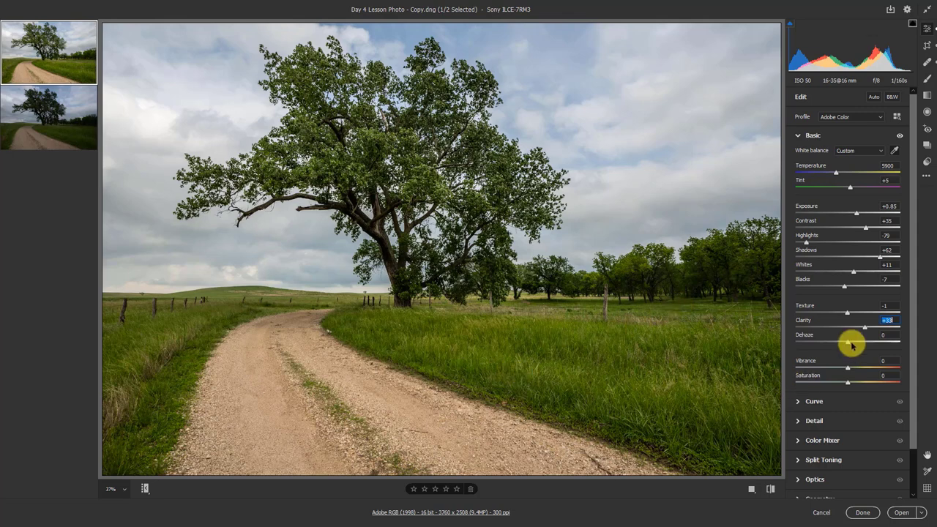
{"action": "left_click_drag", "start_coordinate": [862, 327], "coordinate": [934, 328]}
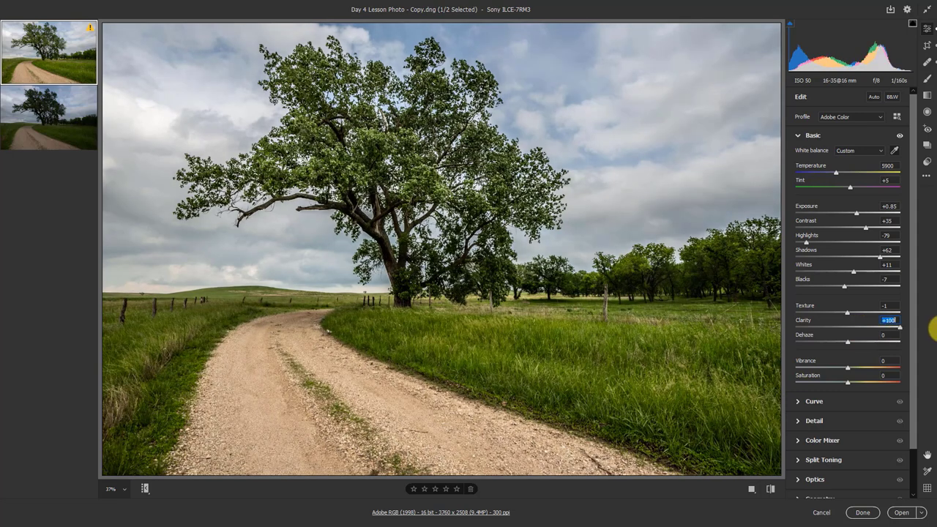
{"action": "left_click_drag", "start_coordinate": [934, 329], "coordinate": [850, 333]}
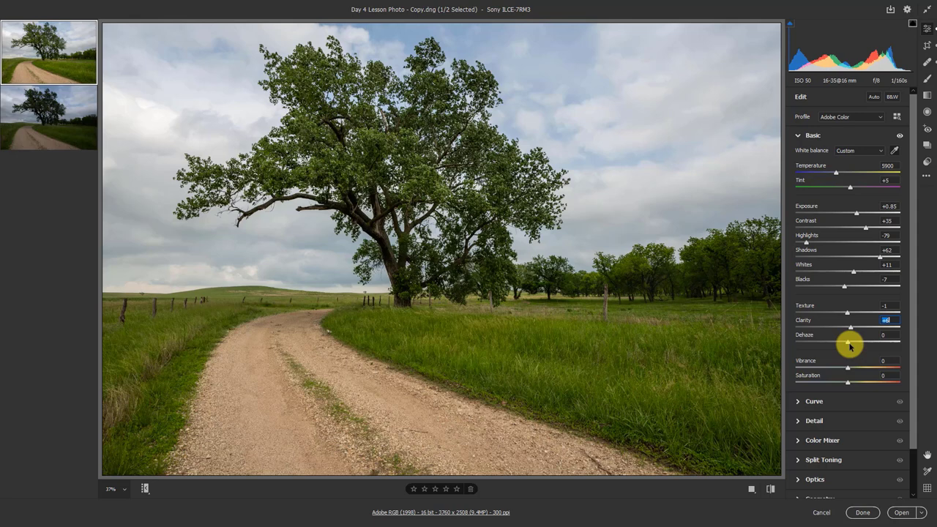
{"action": "left_click_drag", "start_coordinate": [849, 342], "coordinate": [889, 344]}
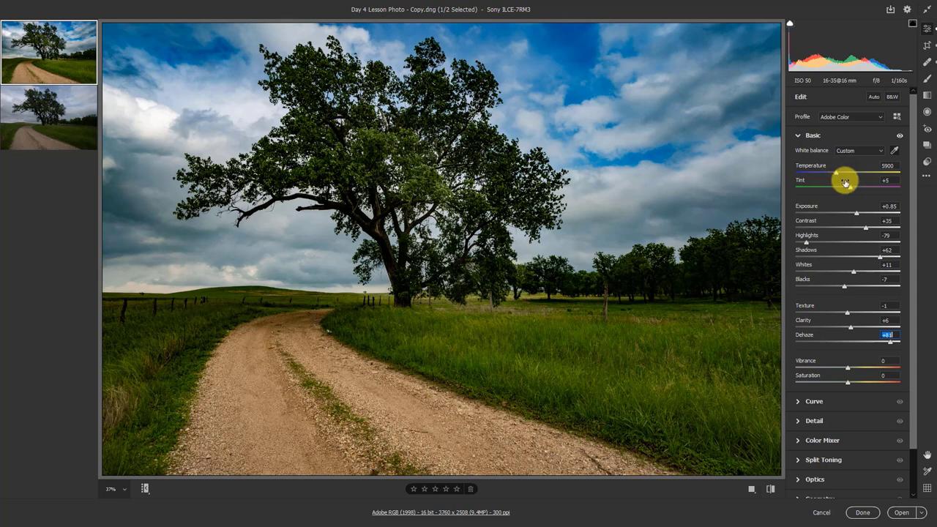
{"action": "mouse_move", "coordinate": [867, 344]}
{"action": "left_mouse_down"}
{"action": "mouse_move", "coordinate": [852, 342]}
{"action": "mouse_move", "coordinate": [860, 343]}
{"action": "left_mouse_up"}
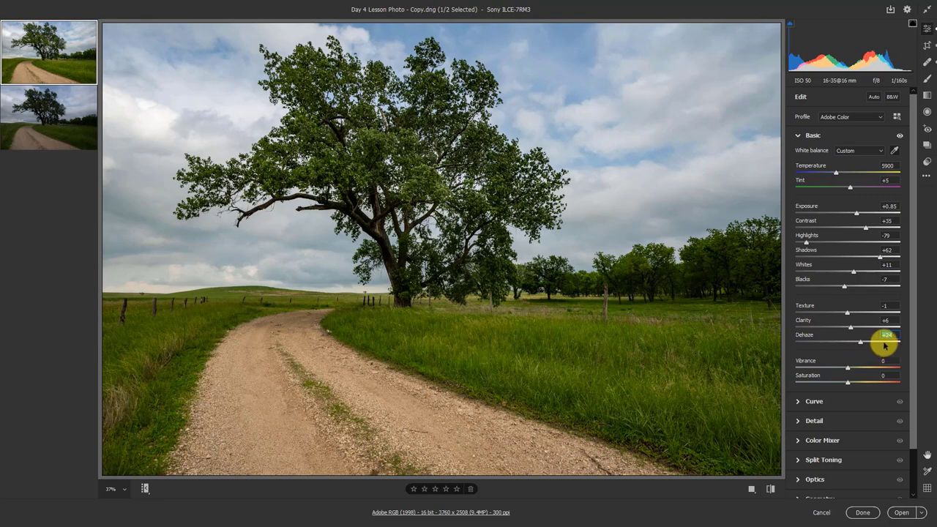
{"action": "mouse_move", "coordinate": [860, 342]}
{"action": "left_mouse_down"}
{"action": "mouse_move", "coordinate": [812, 344]}
{"action": "mouse_move", "coordinate": [842, 343]}
{"action": "left_mouse_up"}
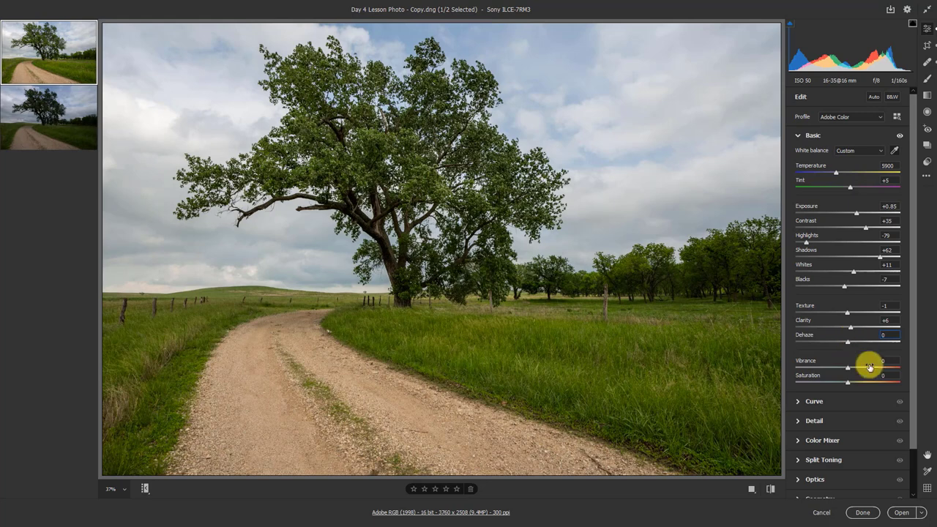
- Try Vibrance at +60 and +39, reset Saturation to 0, and leave Vibrance at +19
{"action": "mouse_move", "coordinate": [848, 370]}
{"action": "left_mouse_down"}
{"action": "mouse_move", "coordinate": [880, 368]}
{"action": "mouse_move", "coordinate": [852, 369]}
{"action": "mouse_move", "coordinate": [862, 366]}
{"action": "left_mouse_up"}
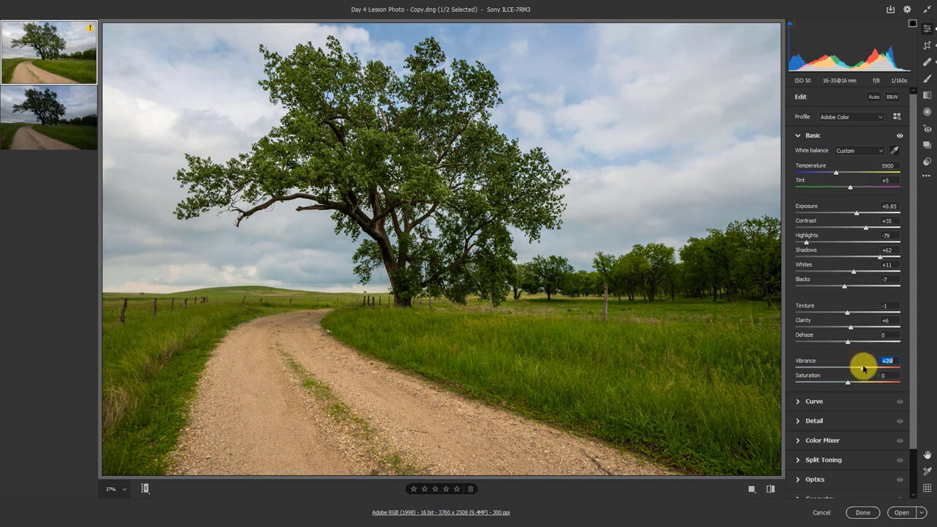
{"action": "left_click_drag", "start_coordinate": [858, 368], "coordinate": [868, 368]}
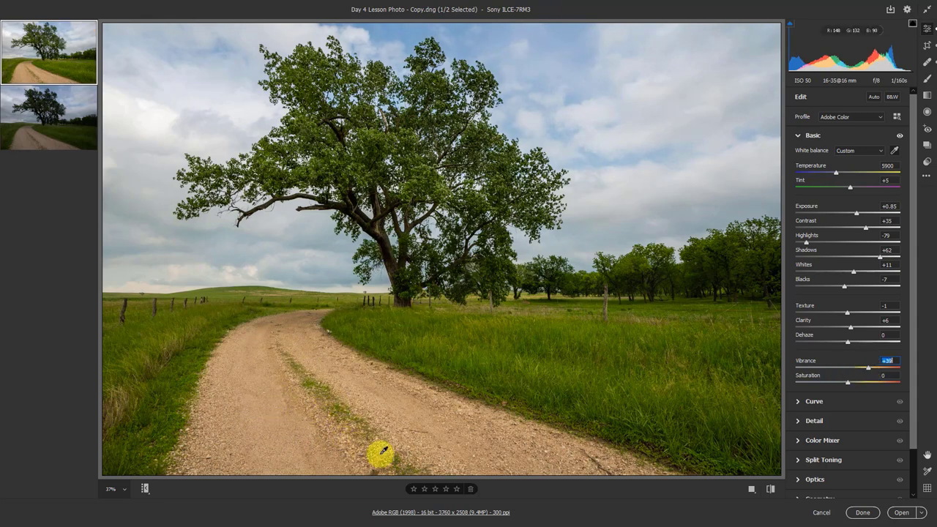
{"action": "left_click_drag", "start_coordinate": [866, 368], "coordinate": [853, 388]}
{"action": "double_click", "coordinate": [864, 382]}
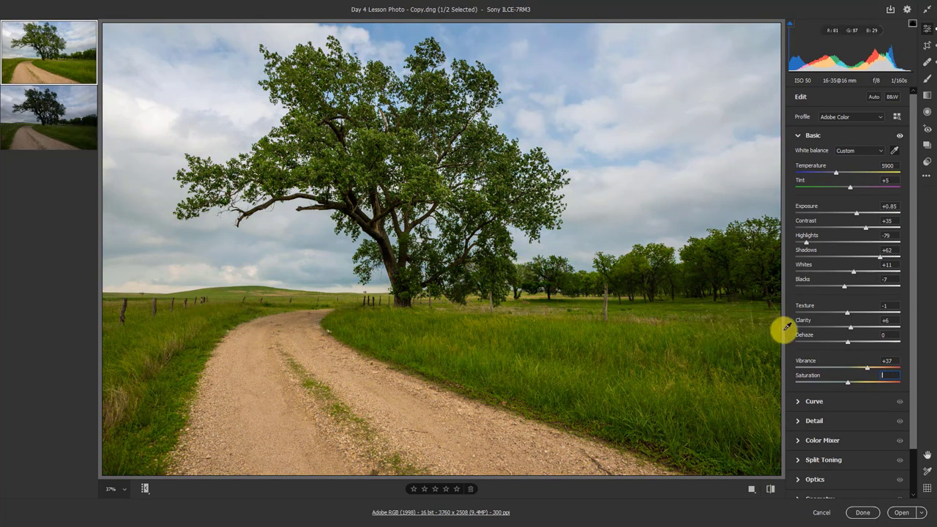
{"action": "left_click_drag", "start_coordinate": [866, 370], "coordinate": [859, 368]}
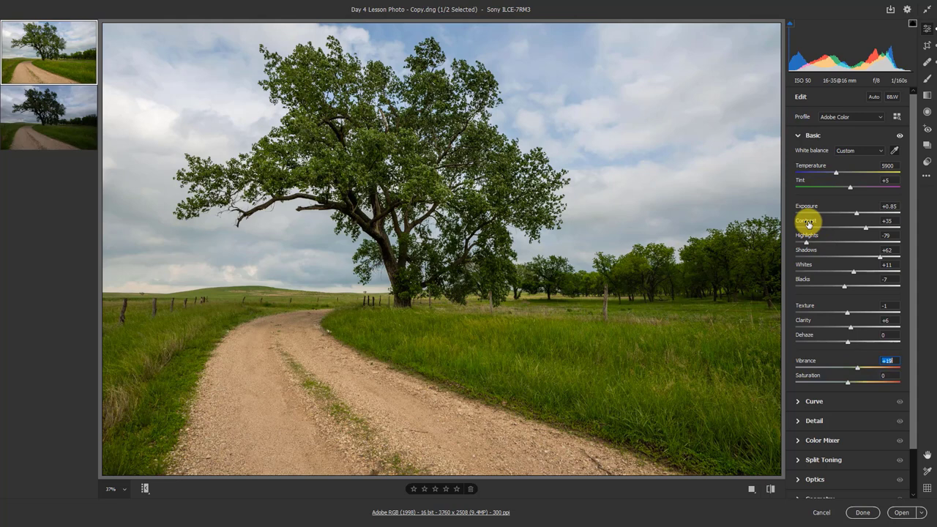
- Collapse the Basic panel and toggle its visibility off and back on for a before/after comparison
{"action": "left_click", "coordinate": [797, 136]}
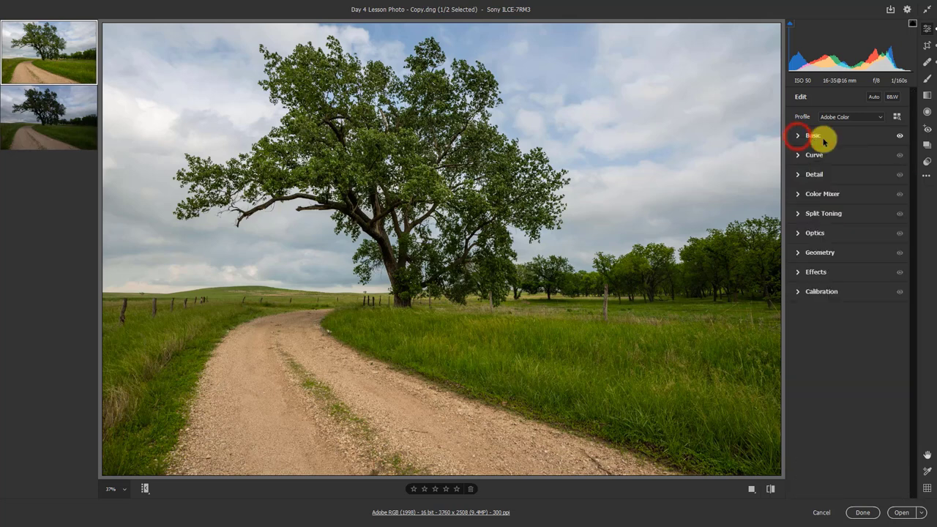
{"action": "left_click", "coordinate": [900, 136]}
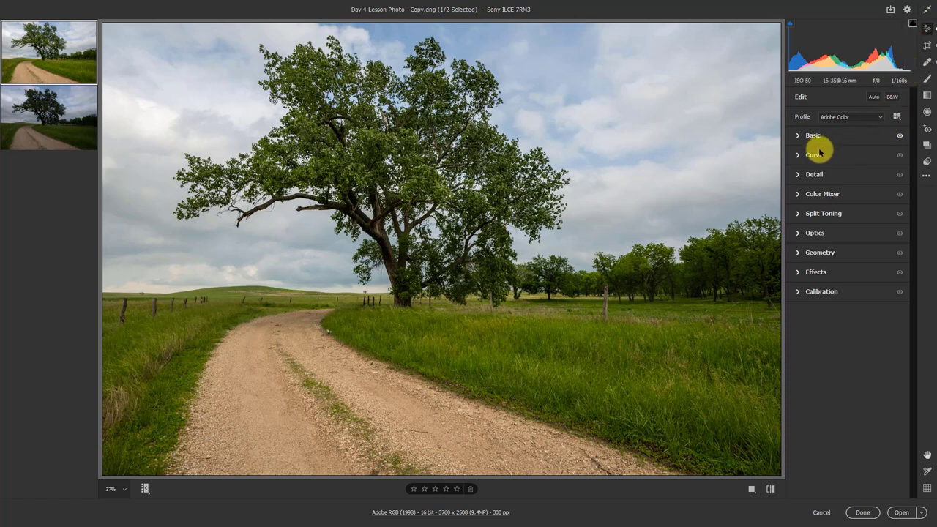
{"action": "left_click", "coordinate": [900, 137]}
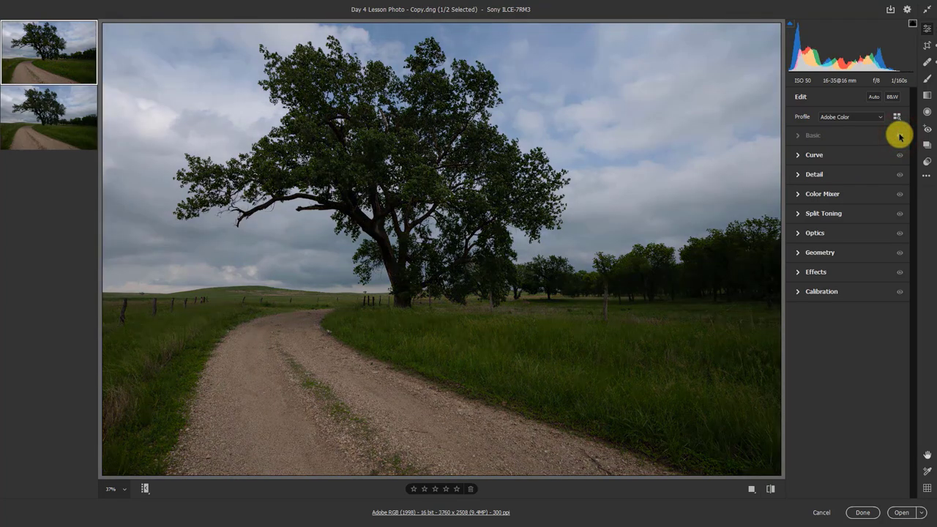
{"action": "left_click", "coordinate": [900, 136]}
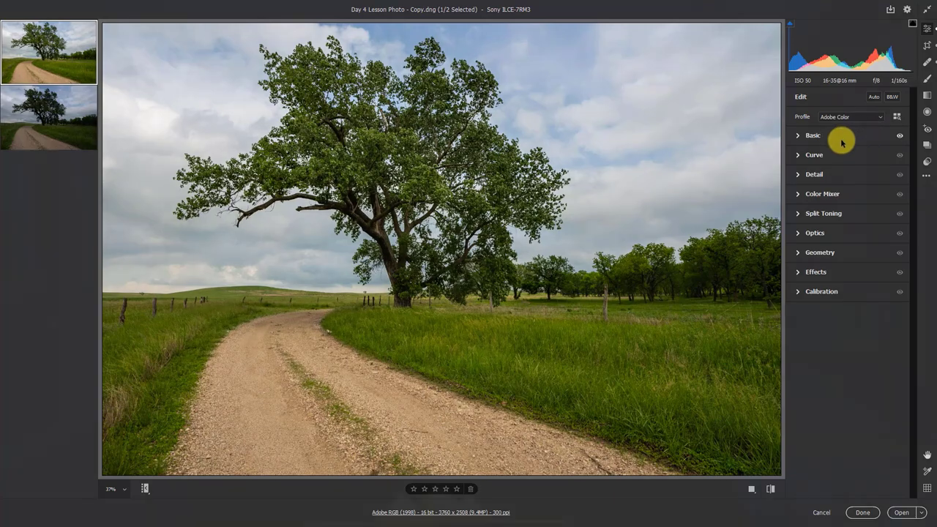